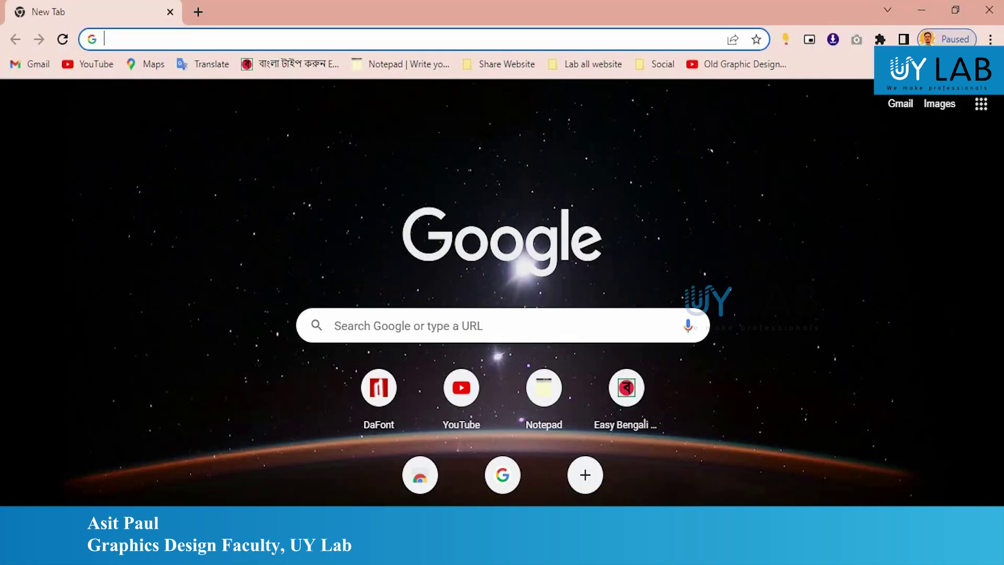
Step: Google 'creative fabrica' and go to the creativefabrica.com homepage
{"action": "left_click", "coordinate": [421, 326]}
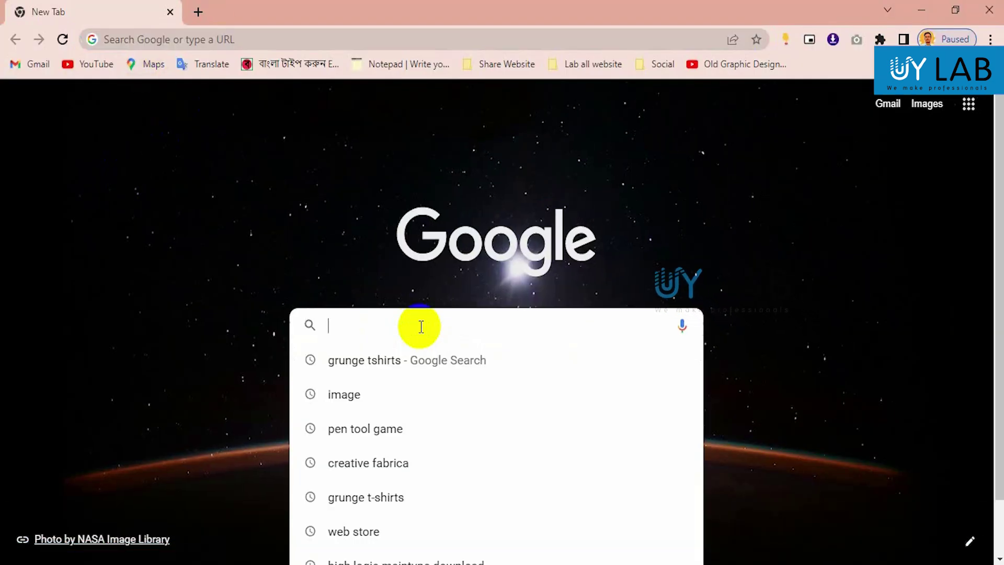
{"action": "type", "text": "creative fabrica"}
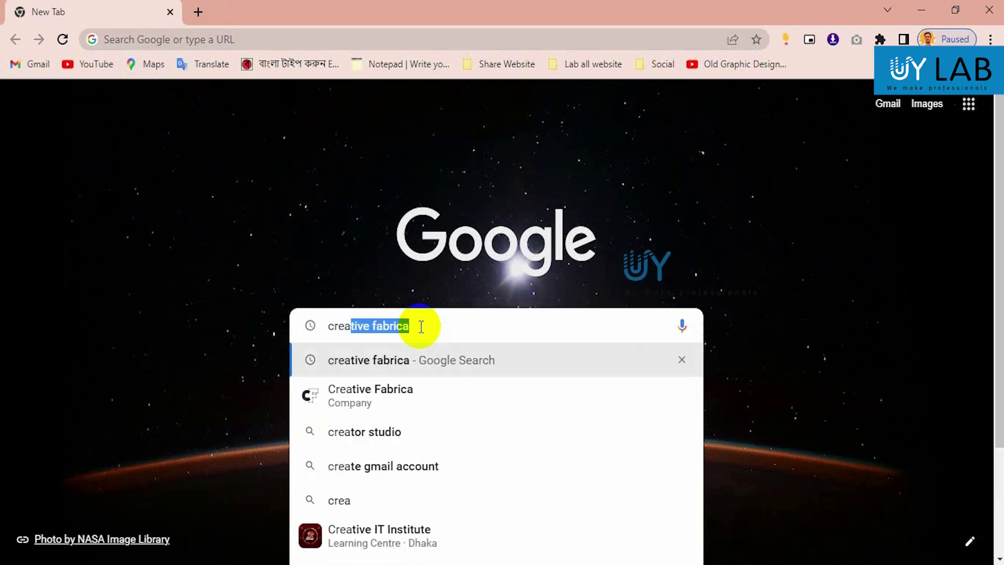
{"action": "key", "text": "Return"}
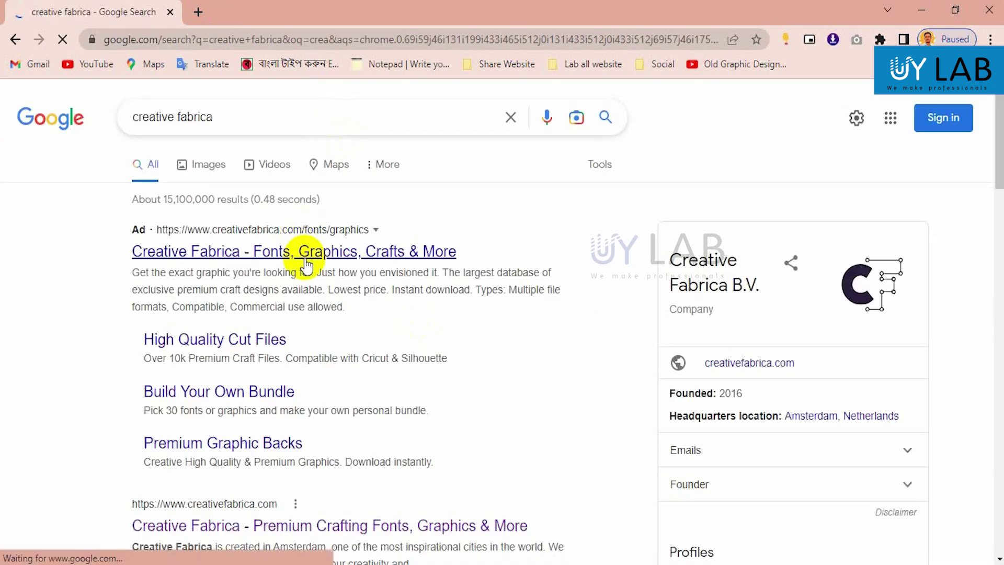
{"action": "scroll", "coordinate": [314, 413], "scroll_direction": "down", "scroll_amount": 3}
{"action": "left_click", "coordinate": [327, 372]}
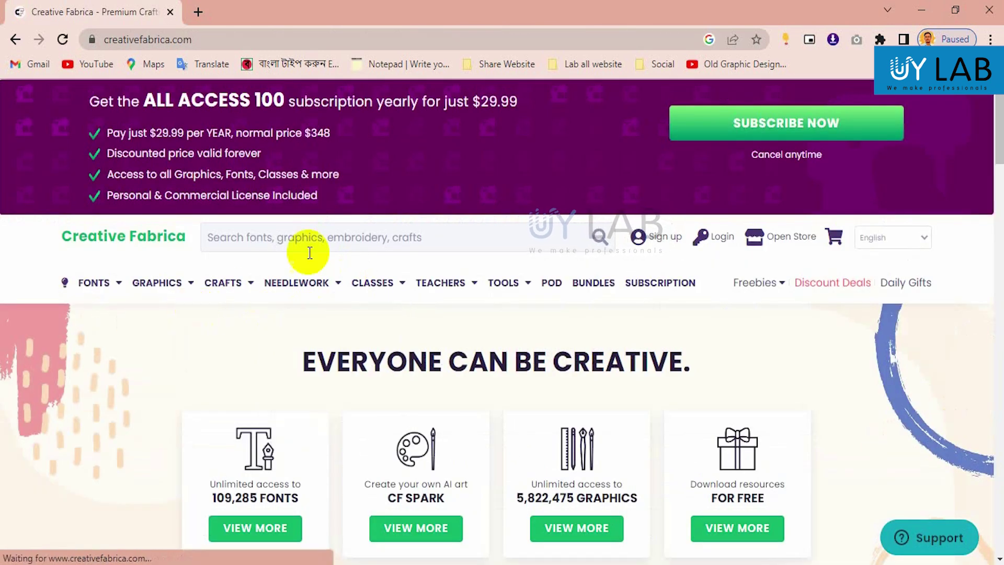
{"action": "left_click", "coordinate": [308, 247]}
{"action": "type", "text": "grunge t shirt"}
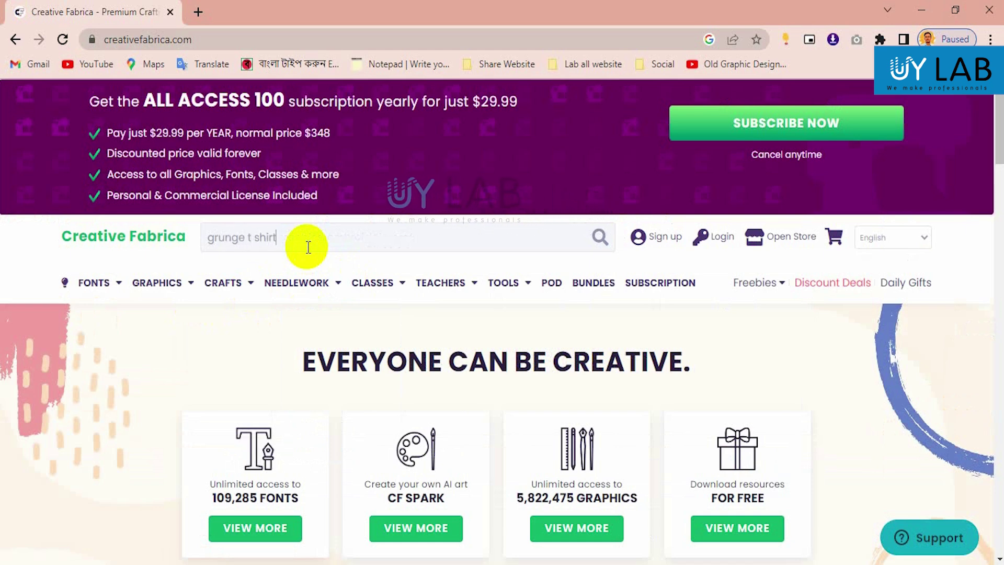
Step: Search Creative Fabrica for 'grunge t shirt' and scroll through the design results
{"action": "key", "text": "Return"}
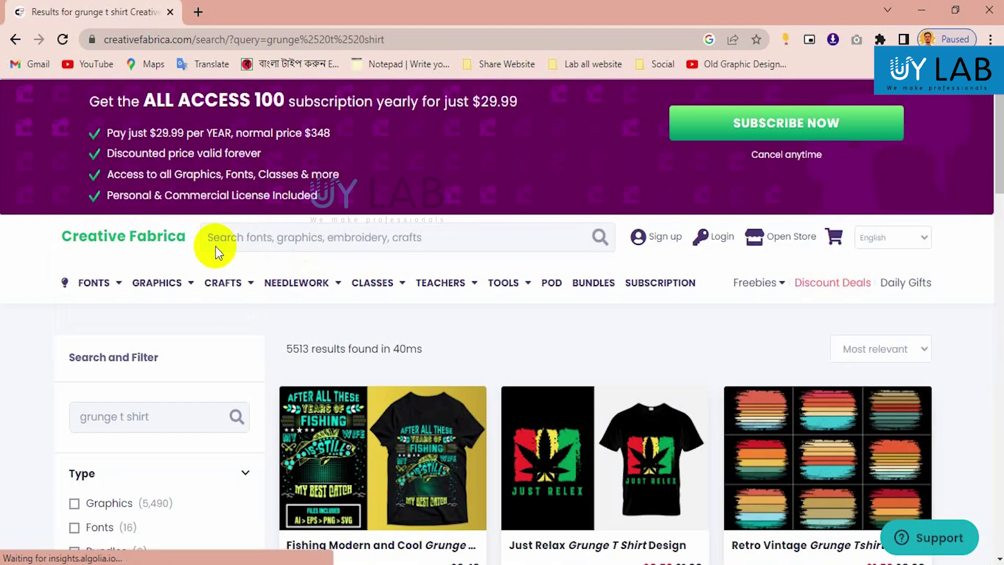
{"action": "scroll", "coordinate": [216, 246], "scroll_direction": "down", "scroll_amount": 3}
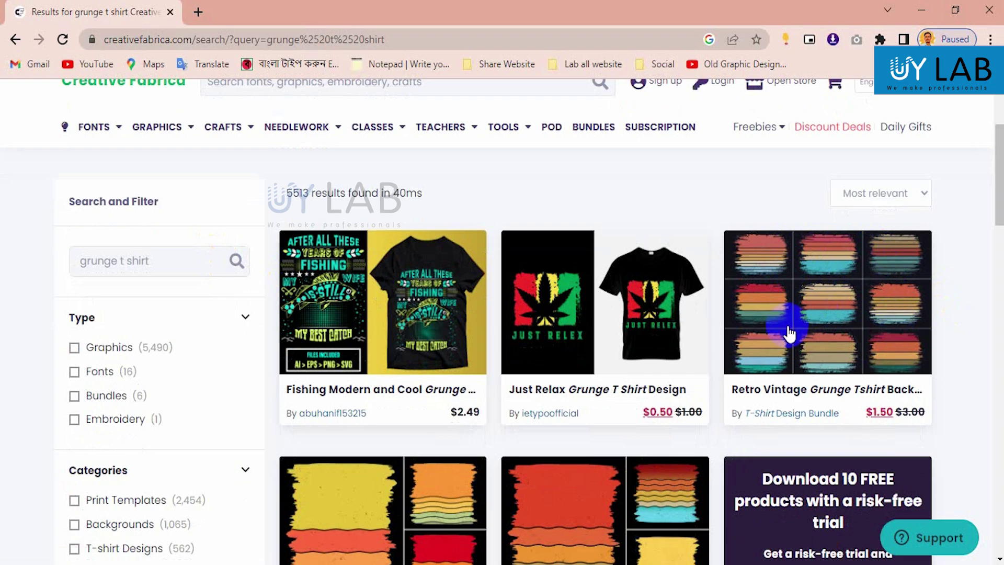
{"action": "scroll", "coordinate": [889, 345], "scroll_direction": "down", "scroll_amount": 3}
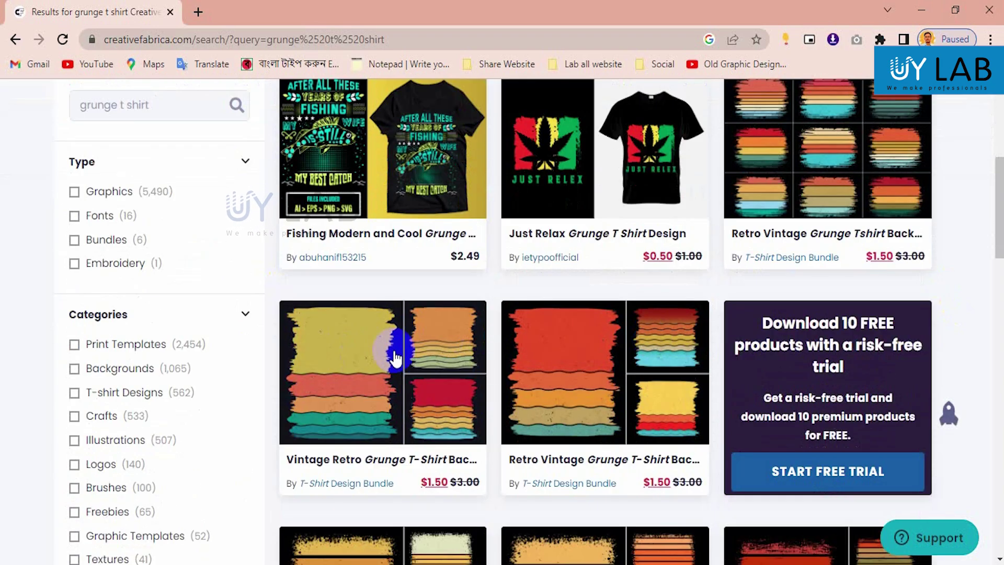
{"action": "scroll", "coordinate": [428, 384], "scroll_direction": "down", "scroll_amount": 3}
{"action": "scroll", "coordinate": [448, 341], "scroll_direction": "down", "scroll_amount": 3}
{"action": "scroll", "coordinate": [751, 328], "scroll_direction": "down", "scroll_amount": 3}
{"action": "scroll", "coordinate": [751, 329], "scroll_direction": "down", "scroll_amount": 1}
{"action": "scroll", "coordinate": [717, 347], "scroll_direction": "down", "scroll_amount": 6}
{"action": "scroll", "coordinate": [587, 336], "scroll_direction": "down", "scroll_amount": 1}
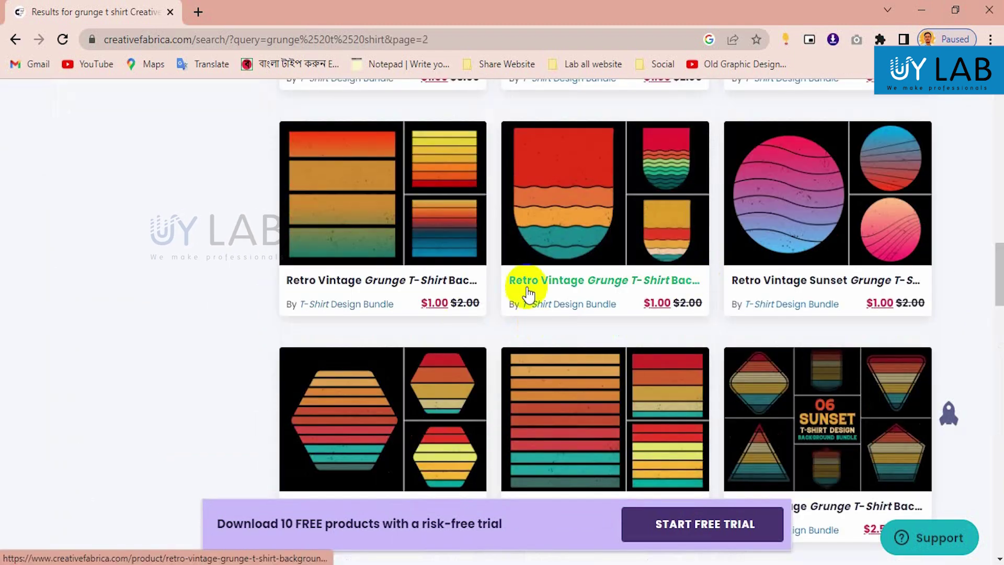
{"action": "scroll", "coordinate": [519, 287], "scroll_direction": "down", "scroll_amount": 3}
{"action": "scroll", "coordinate": [531, 293], "scroll_direction": "down", "scroll_amount": 5}
{"action": "scroll", "coordinate": [532, 288], "scroll_direction": "up", "scroll_amount": 5}
{"action": "scroll", "coordinate": [531, 285], "scroll_direction": "down", "scroll_amount": 5}
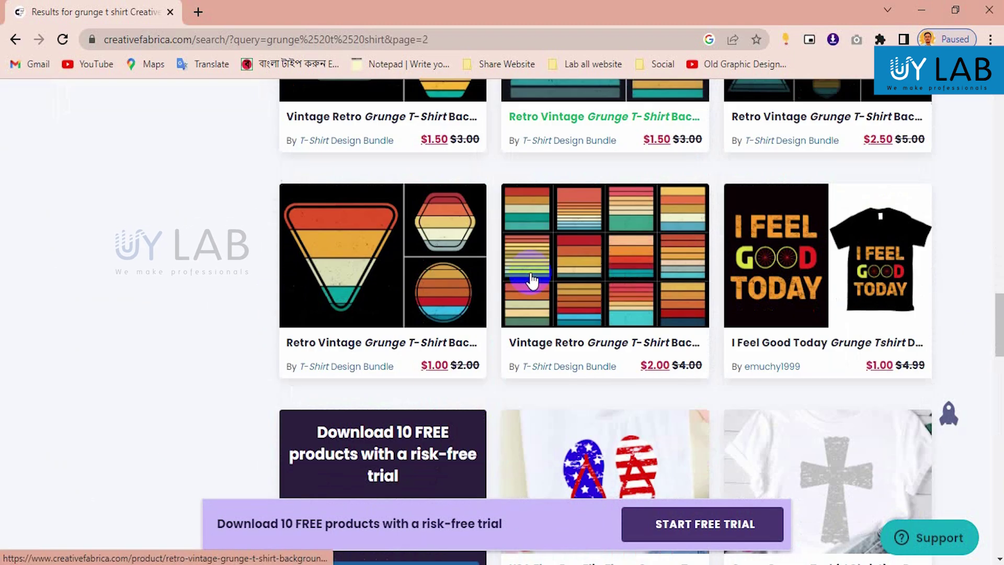
{"action": "scroll", "coordinate": [532, 283], "scroll_direction": "up", "scroll_amount": 6}
{"action": "scroll", "coordinate": [531, 281], "scroll_direction": "up", "scroll_amount": 5}
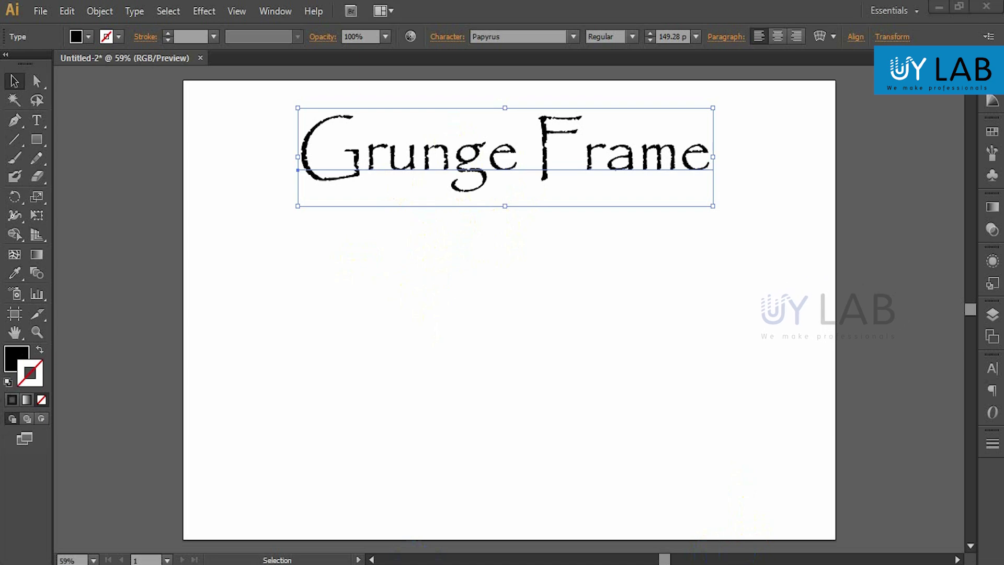
Step: Return to Illustrator and deselect the Papyrus 'Grunge Frame' heading
{"action": "left_click", "coordinate": [46, 137]}
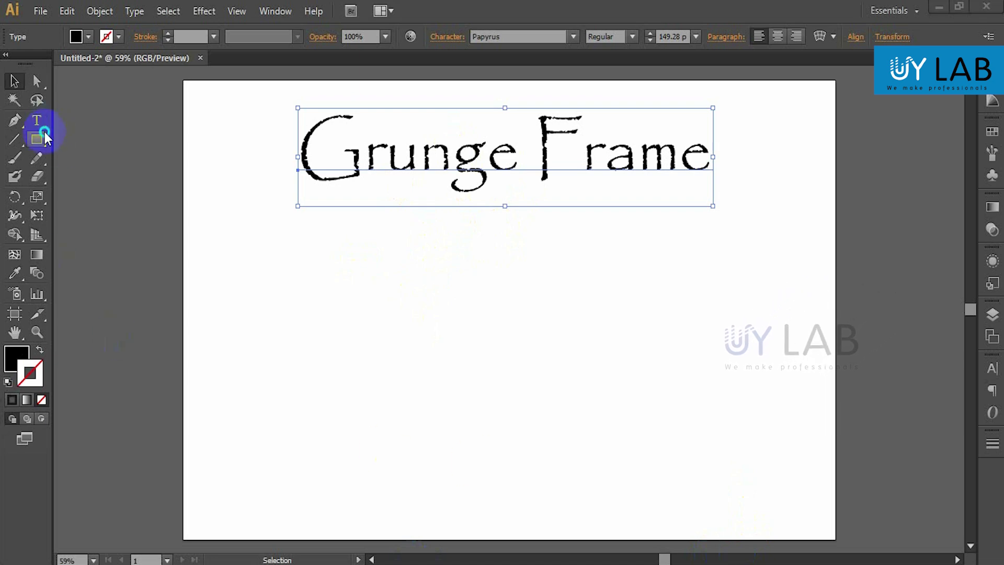
{"action": "left_click", "coordinate": [86, 324]}
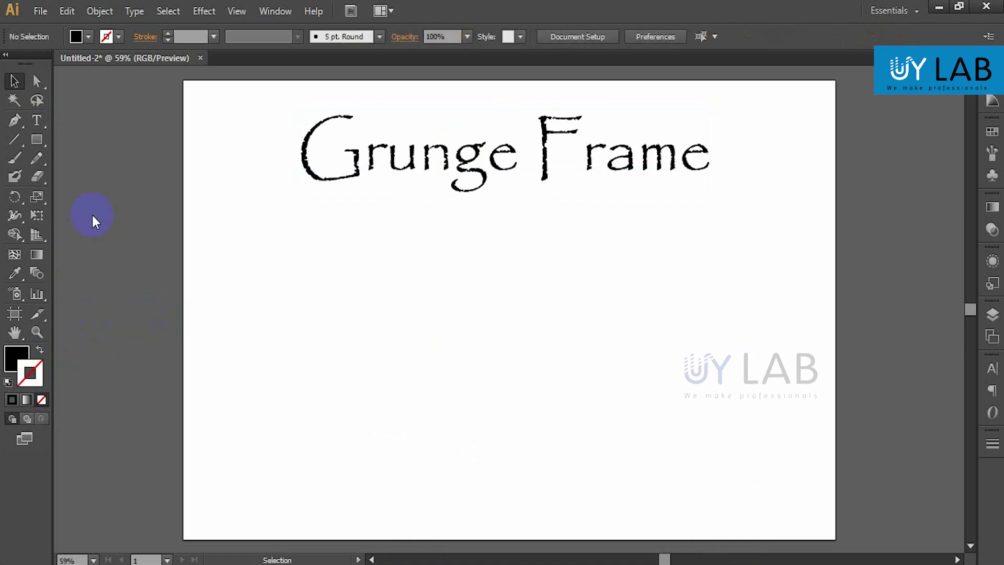
Step: Draw a circle at the lower left and swap its black fill to a black outline
{"action": "left_click_drag", "start_coordinate": [41, 145], "coordinate": [121, 175]}
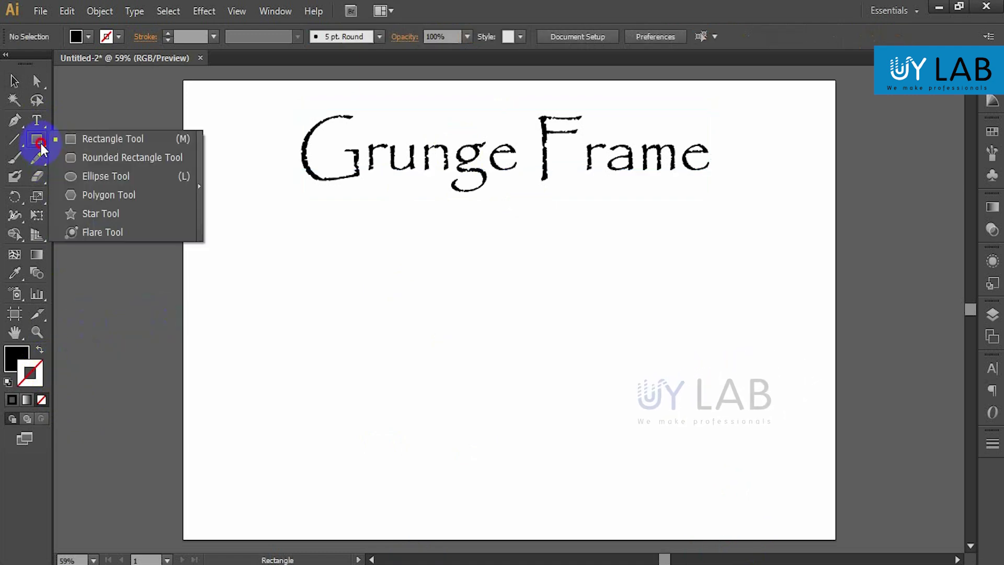
{"action": "left_click_drag", "start_coordinate": [318, 372], "coordinate": [412, 446]}
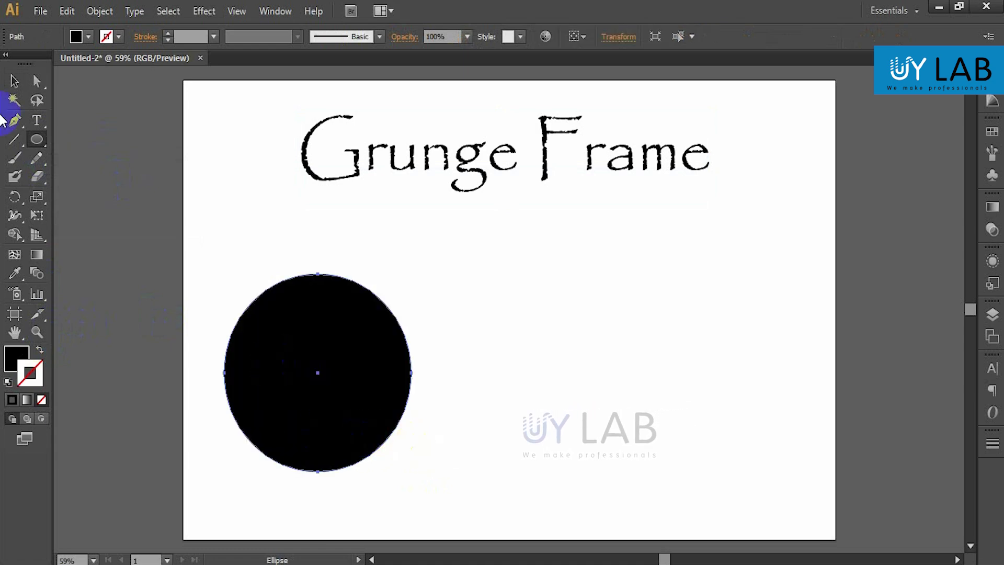
{"action": "left_click", "coordinate": [39, 349]}
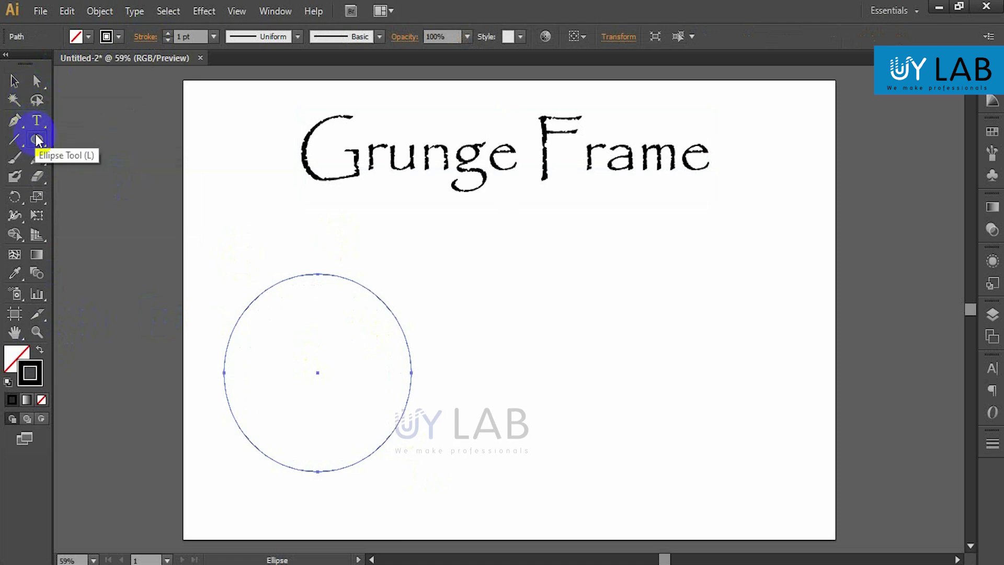
Step: Draw a square right of the circle and move it down level with the circle
{"action": "left_click_drag", "start_coordinate": [37, 140], "coordinate": [108, 160]}
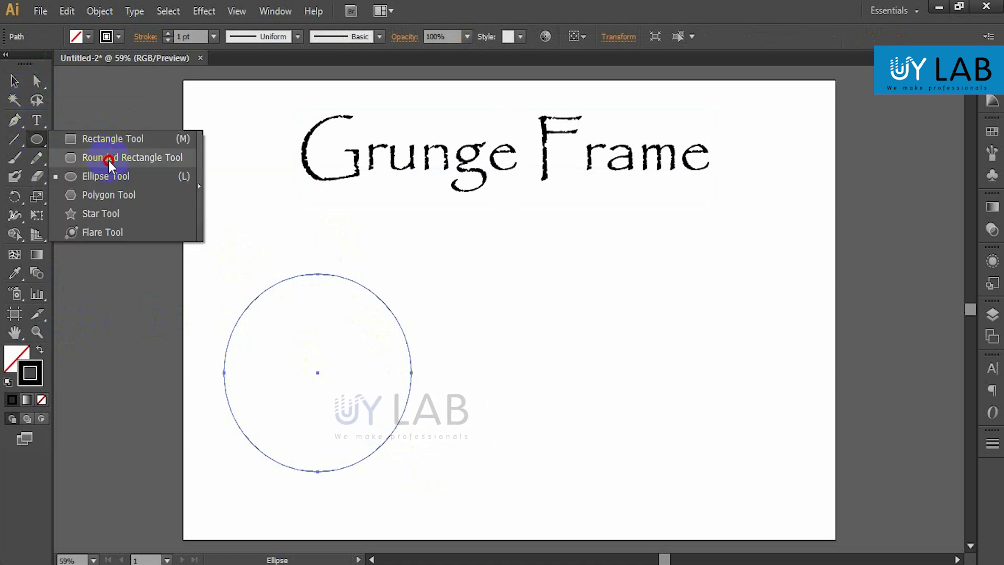
{"action": "left_click_drag", "start_coordinate": [109, 160], "coordinate": [114, 139]}
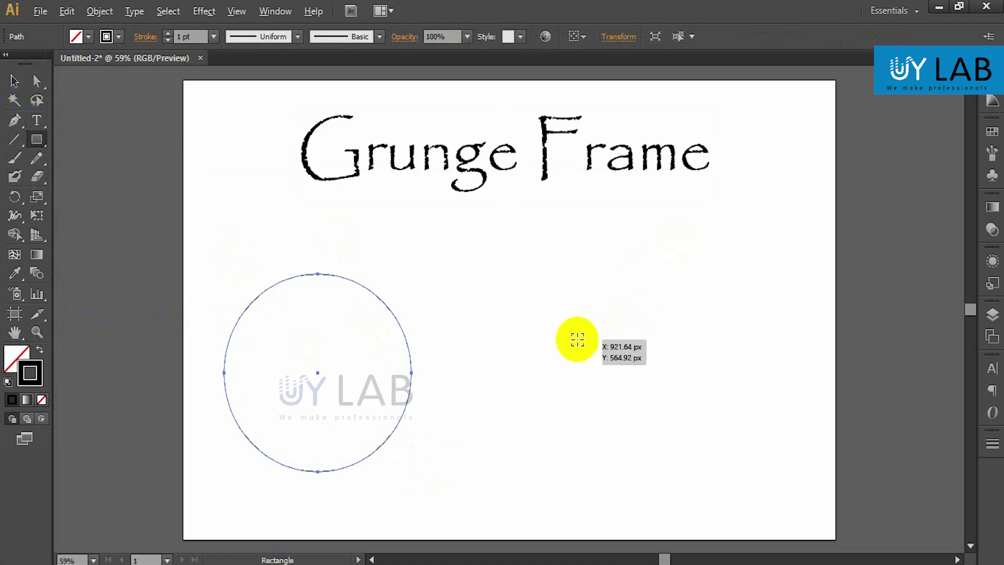
{"action": "left_click_drag", "start_coordinate": [520, 344], "coordinate": [612, 354]}
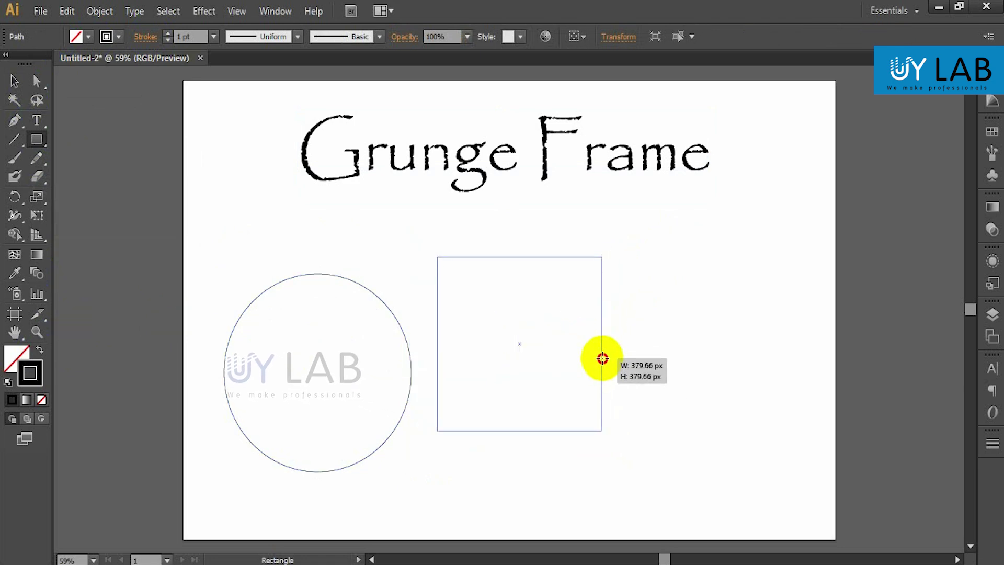
{"action": "key", "text": "v"}
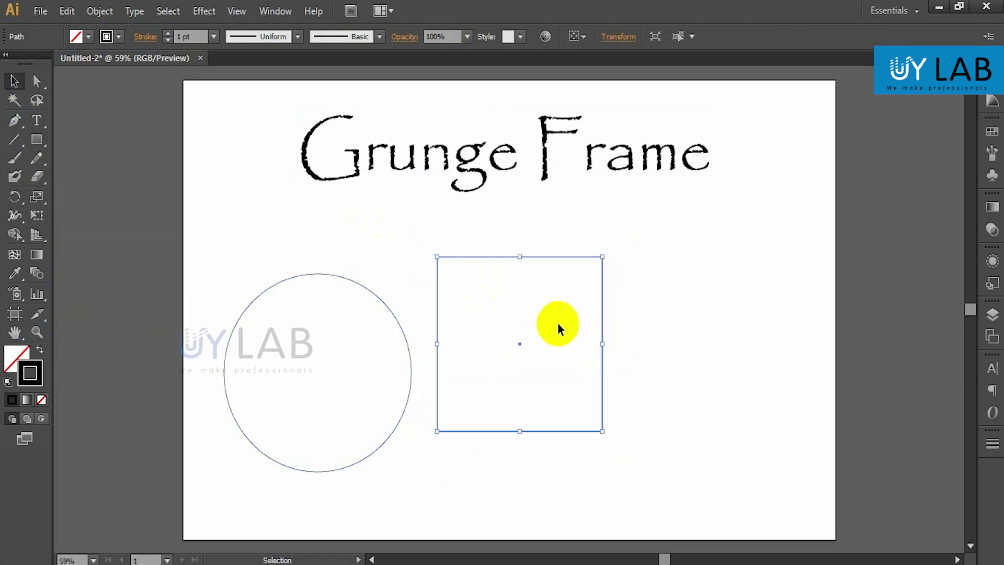
{"action": "left_click_drag", "start_coordinate": [496, 263], "coordinate": [498, 283]}
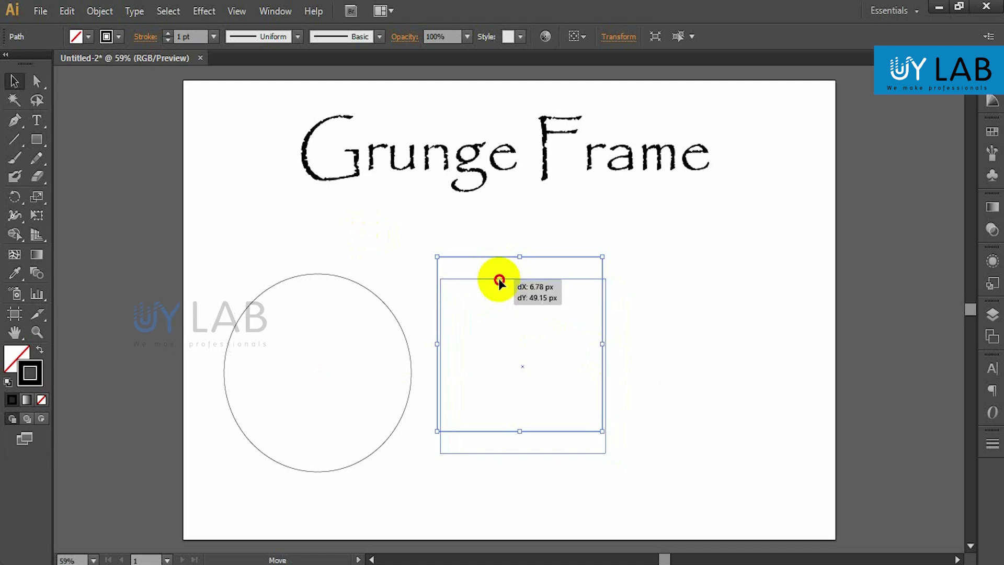
{"action": "left_click", "coordinate": [527, 243]}
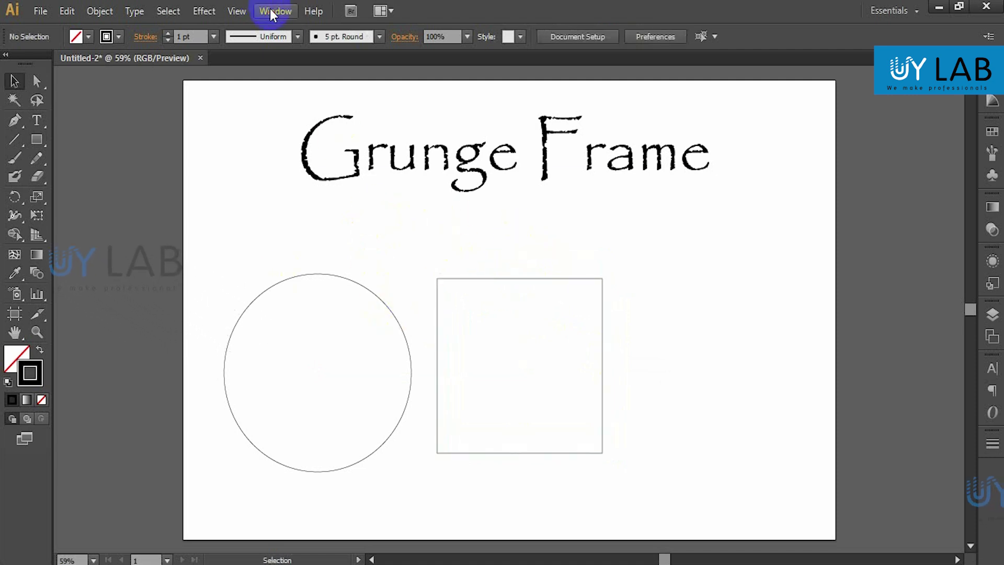
Step: Show the Brushes panel with the Artistic_ChalkCharcoalPencil library, then select the circle
{"action": "left_click", "coordinate": [271, 14]}
{"action": "left_click", "coordinate": [418, 235]}
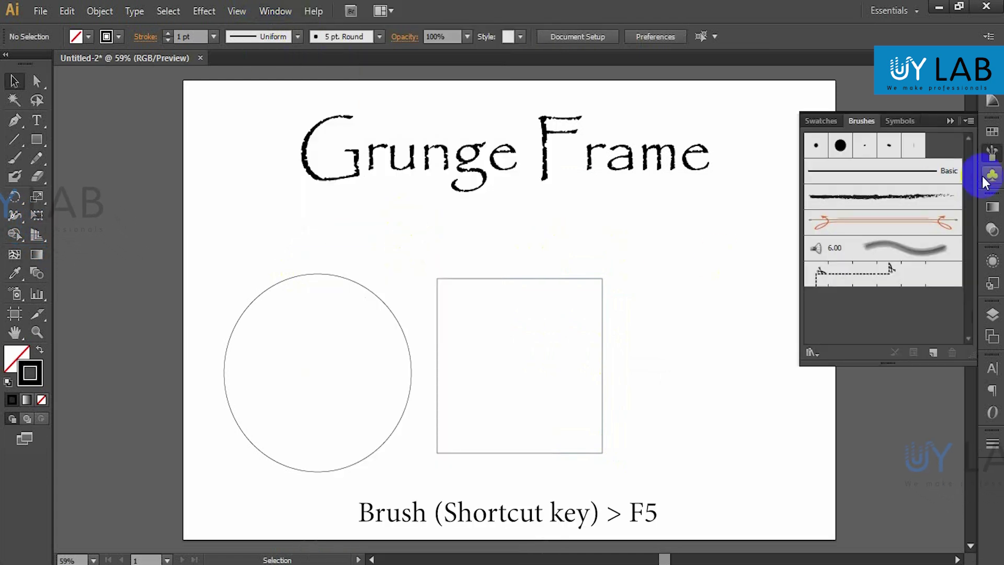
{"action": "left_click", "coordinate": [812, 353]}
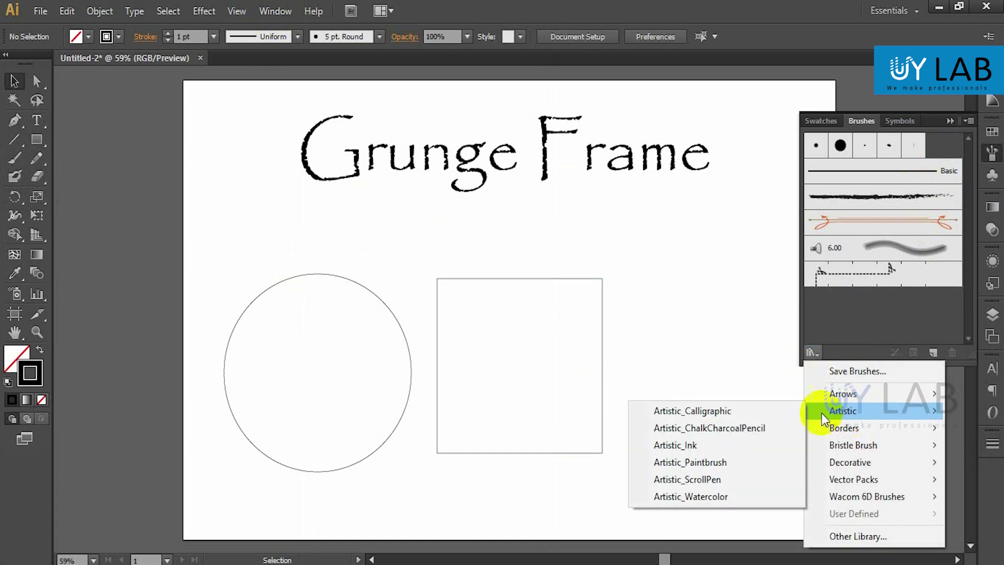
{"action": "mouse_move", "coordinate": [843, 410]}
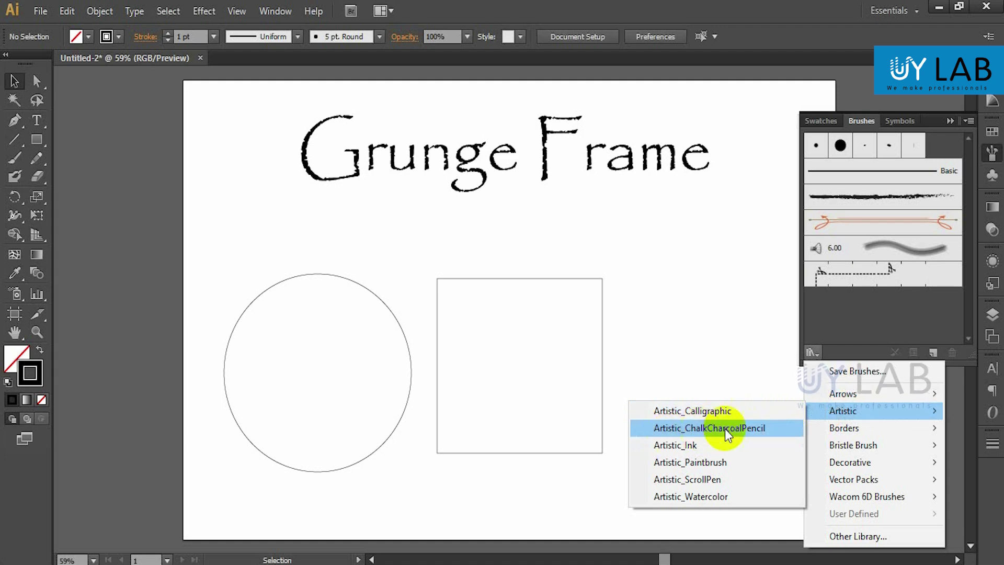
{"action": "left_click", "coordinate": [755, 432]}
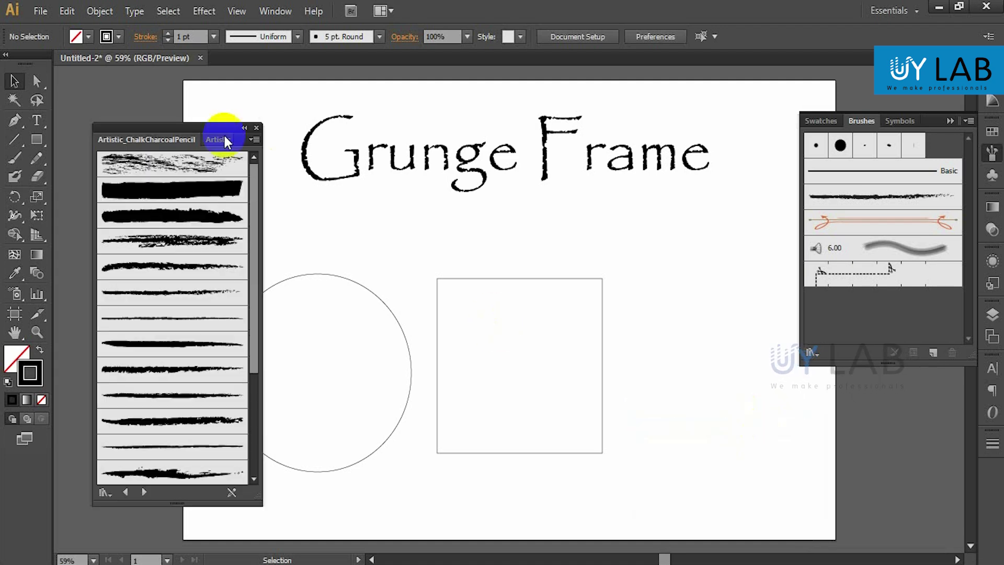
{"action": "left_click_drag", "start_coordinate": [354, 206], "coordinate": [442, 222]}
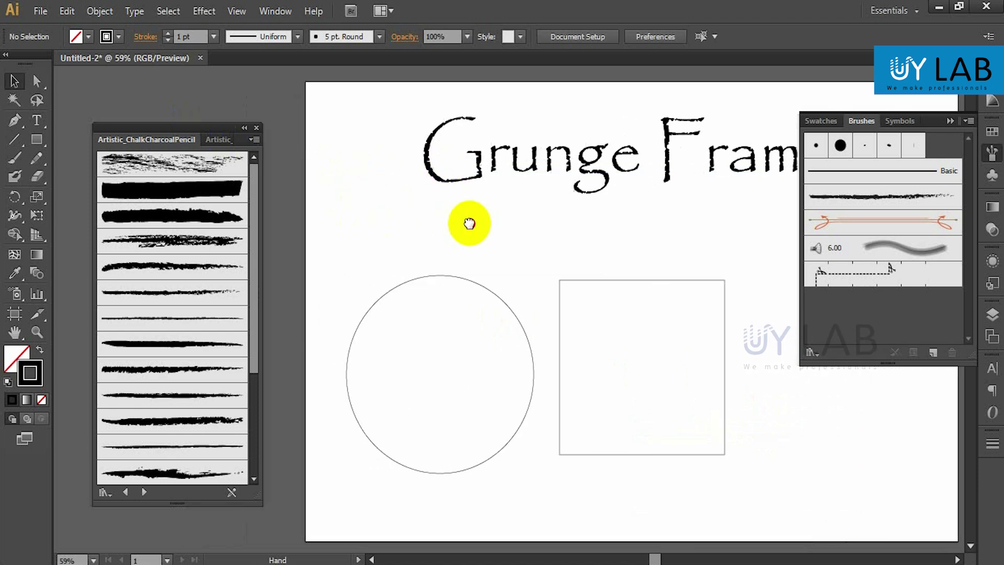
{"action": "left_click", "coordinate": [389, 283]}
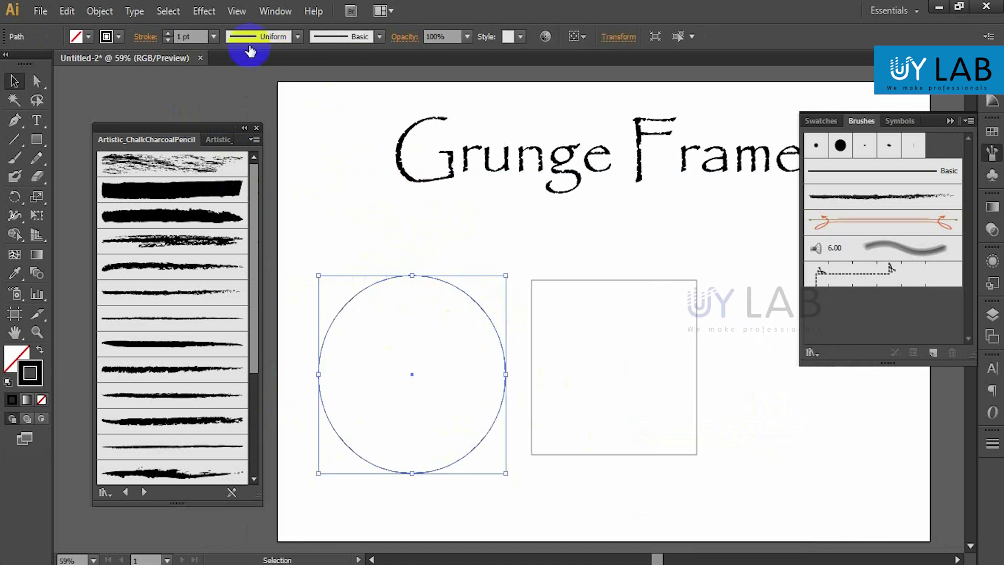
Step: Try the chalk and charcoal brushes one by one on the circle's outline
{"action": "left_click", "coordinate": [198, 163]}
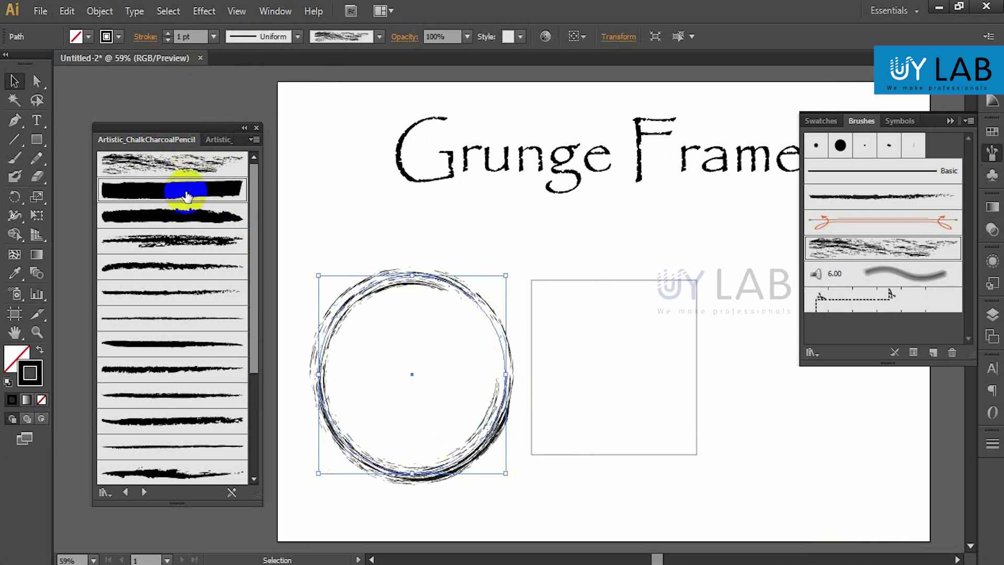
{"action": "left_click", "coordinate": [188, 192]}
{"action": "left_click", "coordinate": [186, 215]}
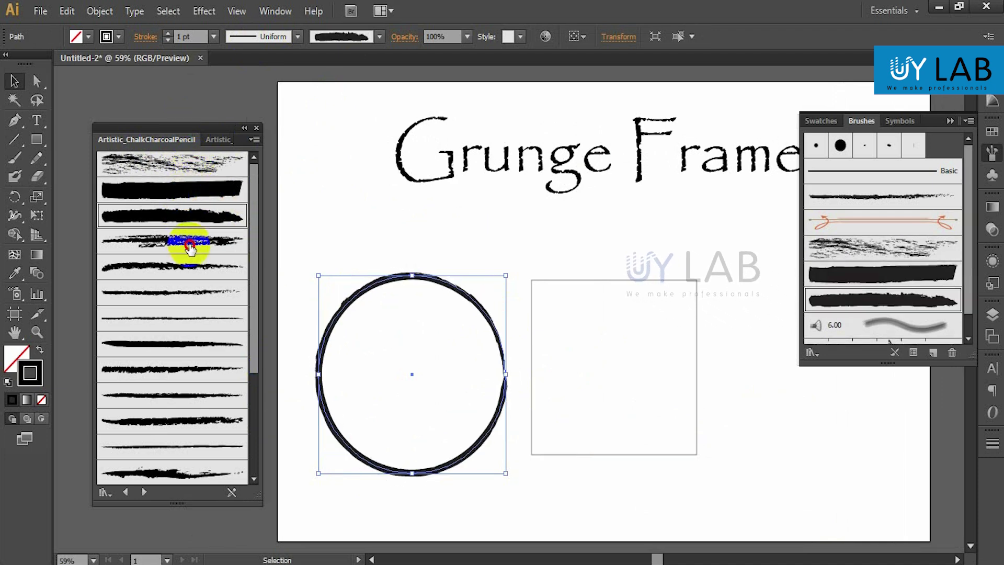
{"action": "left_click", "coordinate": [190, 241]}
{"action": "left_click", "coordinate": [190, 267]}
{"action": "left_click", "coordinate": [190, 293]}
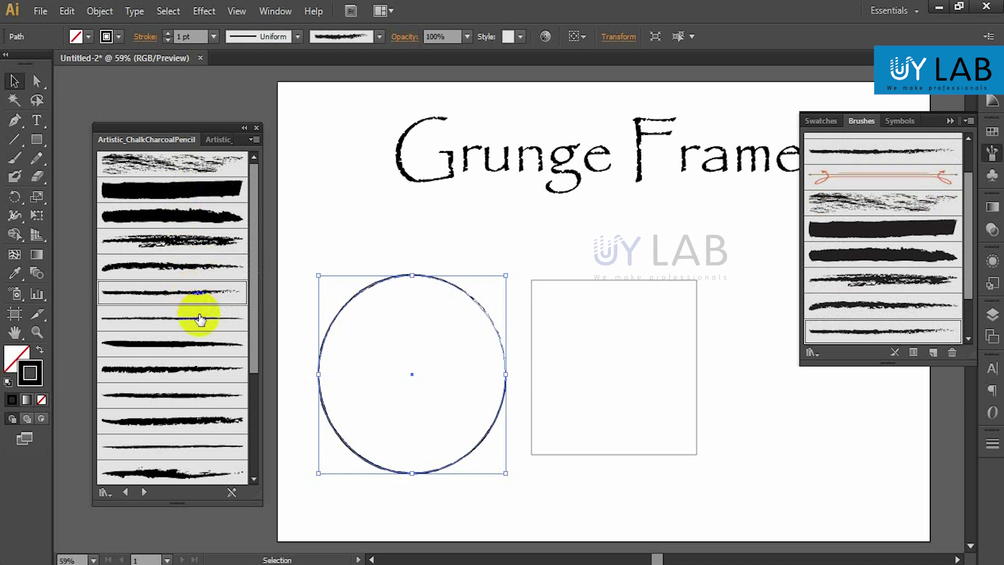
{"action": "left_click", "coordinate": [200, 316]}
{"action": "left_click", "coordinate": [197, 342]}
{"action": "left_click", "coordinate": [194, 369]}
{"action": "left_click", "coordinate": [192, 396]}
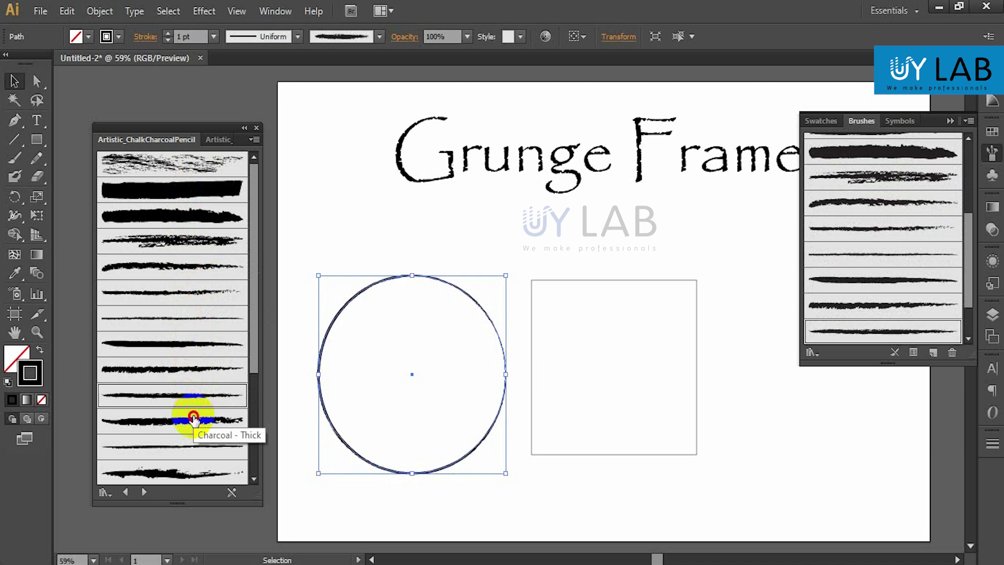
{"action": "left_click", "coordinate": [193, 418]}
{"action": "left_click", "coordinate": [196, 395]}
{"action": "left_click", "coordinate": [197, 369]}
{"action": "left_click", "coordinate": [200, 344]}
{"action": "left_click", "coordinate": [199, 317]}
{"action": "left_click", "coordinate": [197, 291]}
{"action": "left_click", "coordinate": [200, 265]}
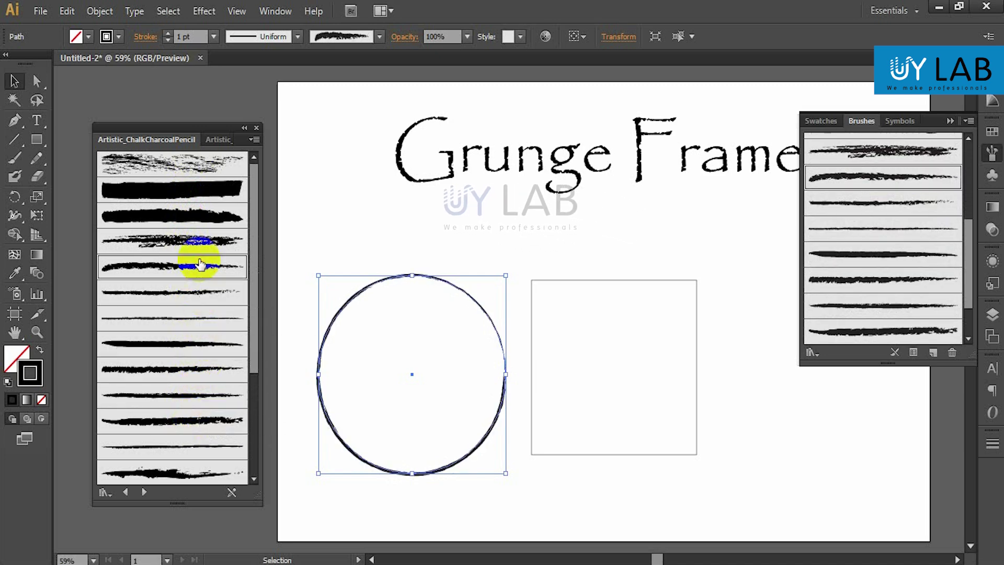
Step: Apply a grainy charcoal brush to the circle and set its stroke weight to 5 pt
{"action": "left_click", "coordinate": [199, 189]}
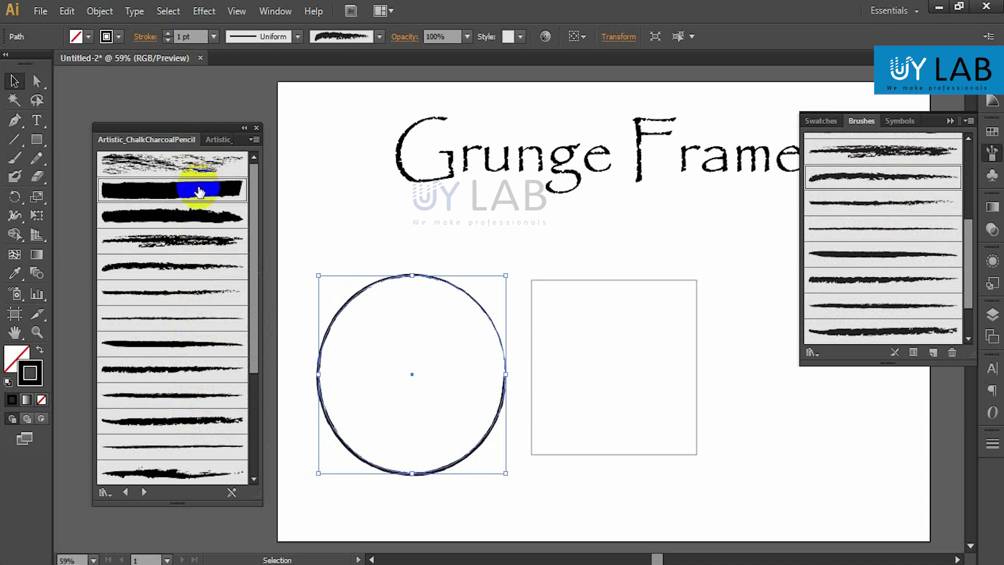
{"action": "left_click", "coordinate": [194, 240]}
{"action": "key", "text": "Up"}
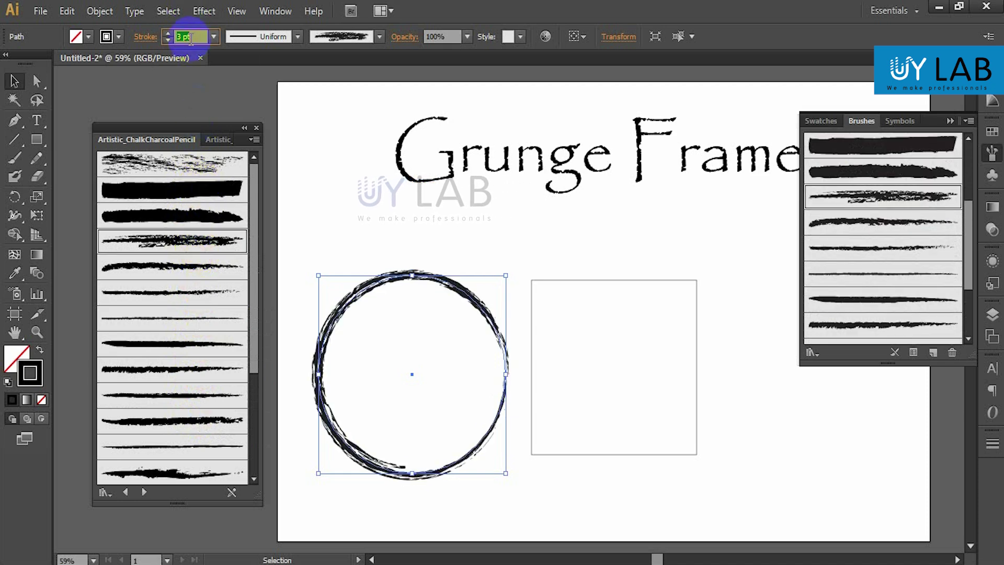
{"action": "key", "text": "Up"}
{"action": "key", "text": "Up"}
{"action": "key", "text": "Up"}
{"action": "key", "text": "Up"}
{"action": "key", "text": "Up"}
{"action": "key", "text": "Up"}
{"action": "key", "text": "Up"}
{"action": "key", "text": "Down"}
{"action": "key", "text": "Down"}
{"action": "key", "text": "Down"}
{"action": "key", "text": "Down"}
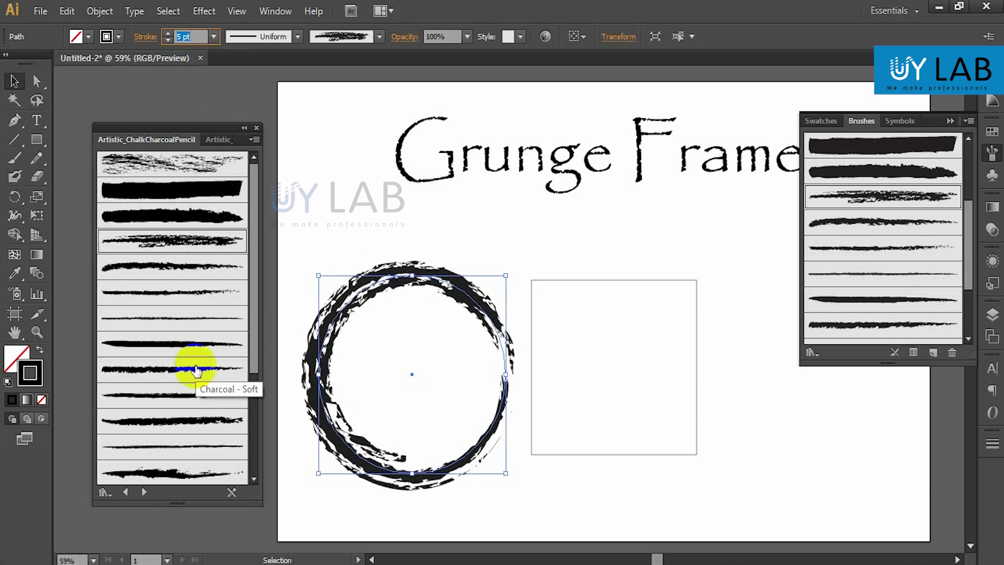
Step: Switch the circle to a thinner rough charcoal brush outline
{"action": "scroll", "coordinate": [198, 345], "scroll_direction": "down", "scroll_amount": 3}
{"action": "scroll", "coordinate": [193, 366], "scroll_direction": "down", "scroll_amount": 2}
{"action": "left_click", "coordinate": [187, 369]}
{"action": "left_click", "coordinate": [190, 417]}
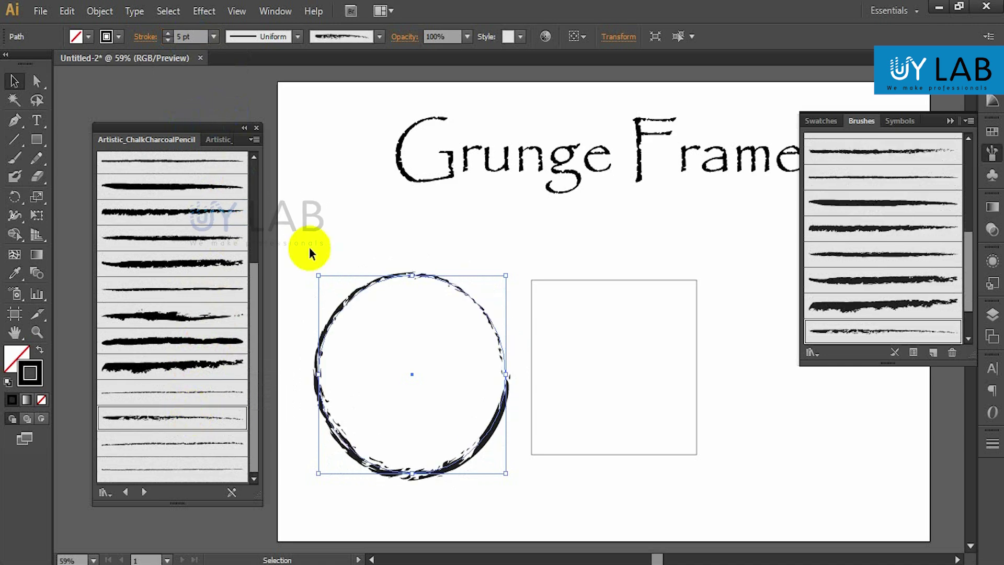
{"action": "left_click", "coordinate": [531, 296]}
{"action": "scroll", "coordinate": [138, 253], "scroll_direction": "up", "scroll_amount": 5}
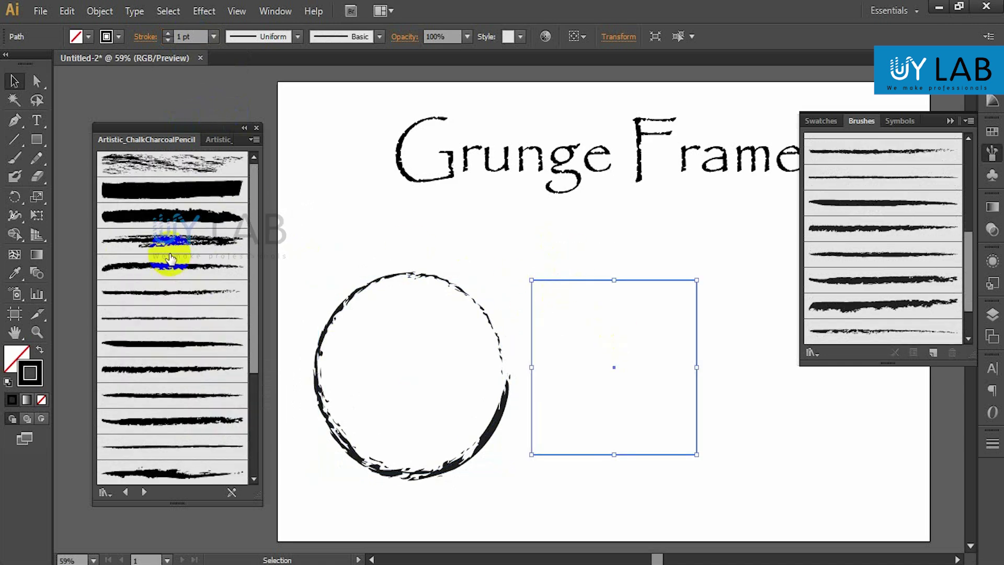
Step: Try several charcoal brushes on the square, settling on the grainy charcoal one
{"action": "left_click", "coordinate": [177, 216]}
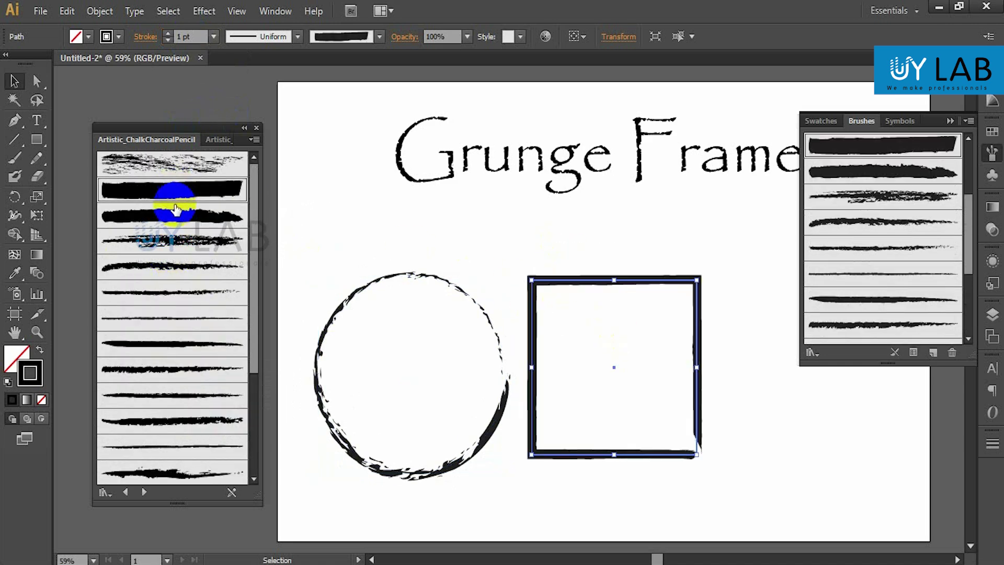
{"action": "left_click", "coordinate": [178, 250]}
{"action": "left_click", "coordinate": [180, 268]}
{"action": "left_click", "coordinate": [179, 287]}
{"action": "left_click", "coordinate": [179, 250]}
{"action": "left_click", "coordinate": [183, 220]}
{"action": "left_click", "coordinate": [183, 287]}
{"action": "left_click", "coordinate": [180, 241]}
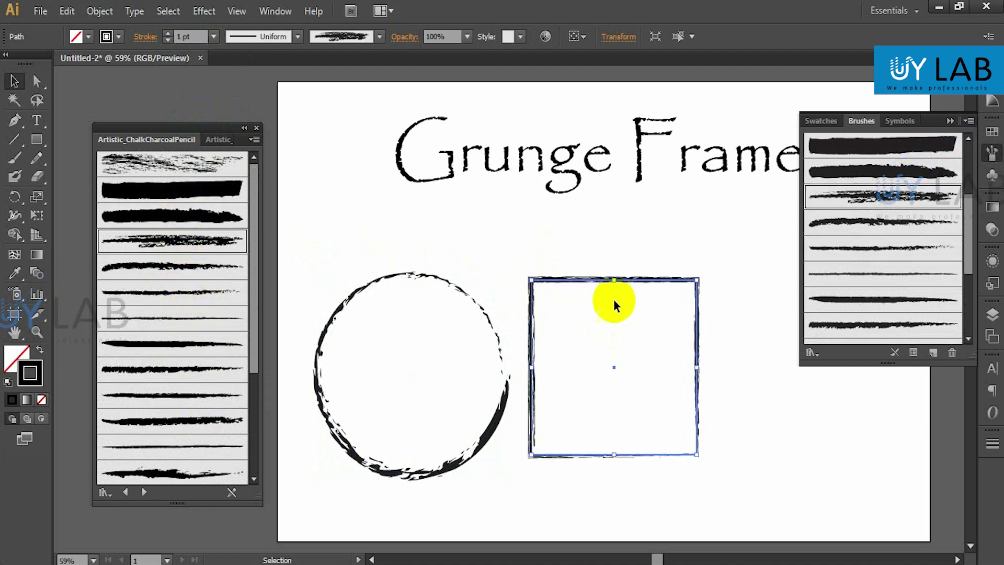
Step: Recentre the view on the artwork and reselect the square
{"action": "left_click", "coordinate": [683, 292]}
{"action": "left_click_drag", "start_coordinate": [684, 292], "coordinate": [577, 264]}
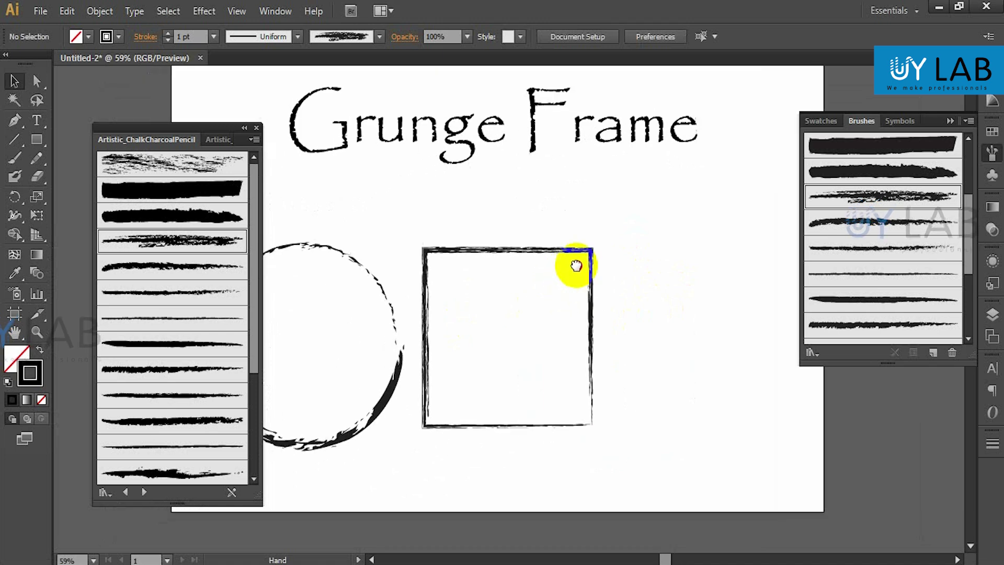
{"action": "left_click_drag", "start_coordinate": [539, 231], "coordinate": [597, 291]}
{"action": "left_click", "coordinate": [99, 11]}
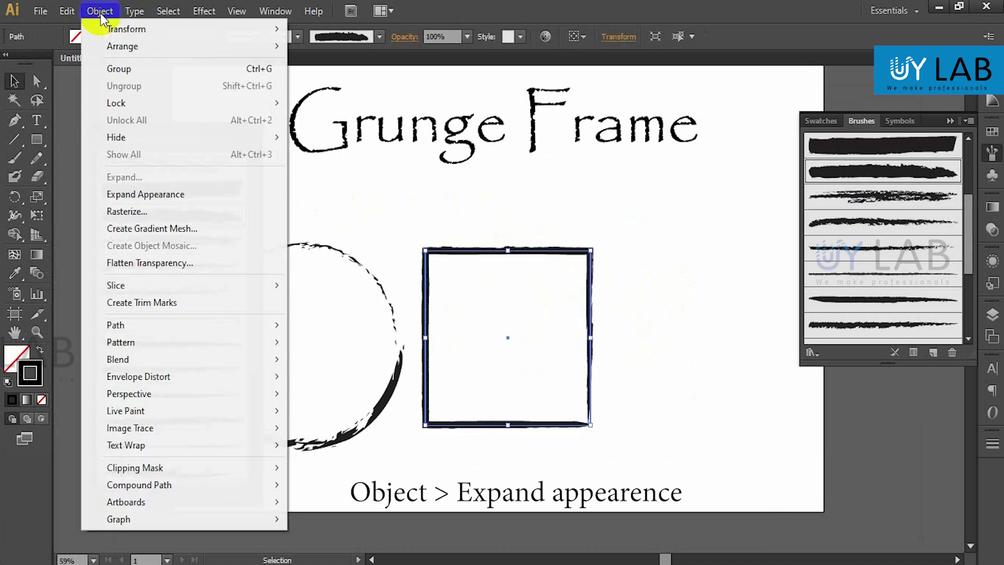
Step: Expand the square's brush outline into shapes and shift it slightly right and down
{"action": "left_click", "coordinate": [193, 194]}
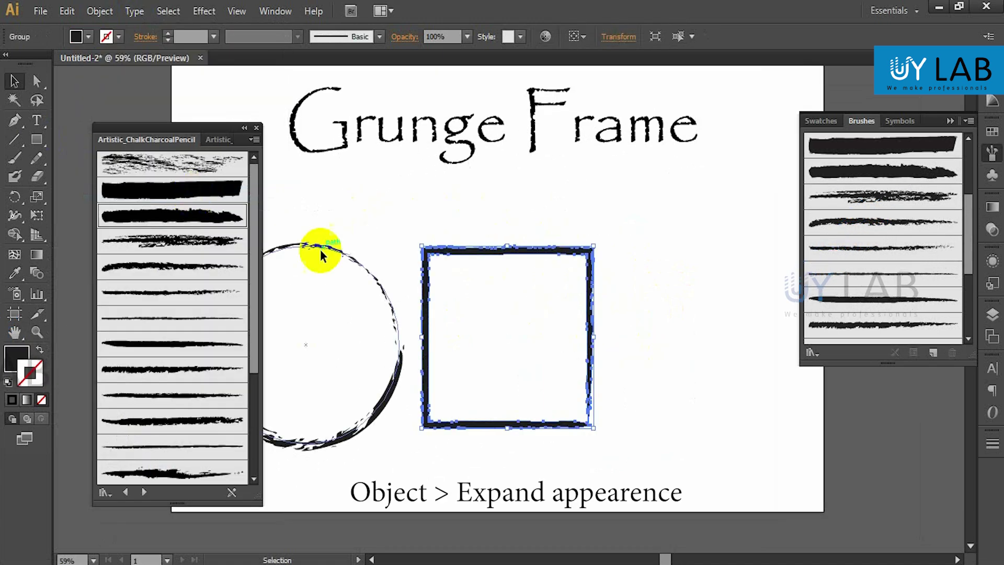
{"action": "left_click", "coordinate": [648, 313]}
{"action": "left_click_drag", "start_coordinate": [487, 259], "coordinate": [512, 267]}
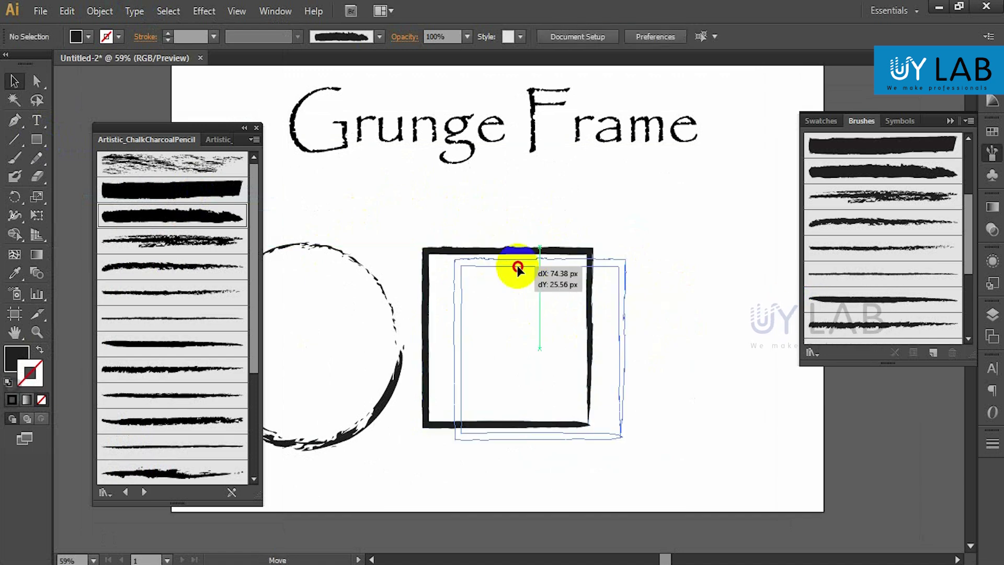
{"action": "left_click", "coordinate": [475, 228]}
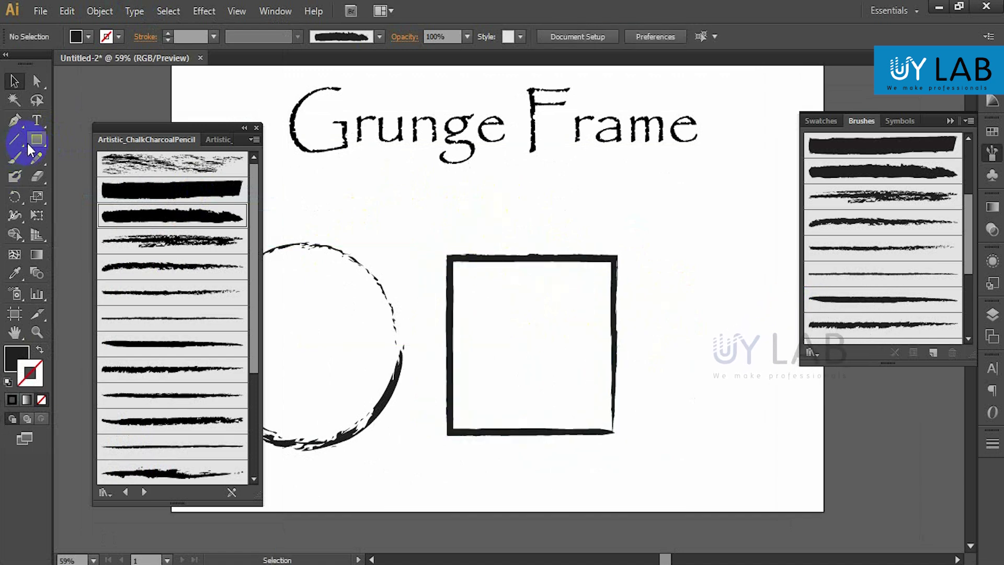
Step: Paste a copy of the rough frame in front and enlarge it slightly
{"action": "left_click", "coordinate": [606, 350]}
{"action": "key", "text": "ctrl+c"}
{"action": "key", "text": "ctrl+f"}
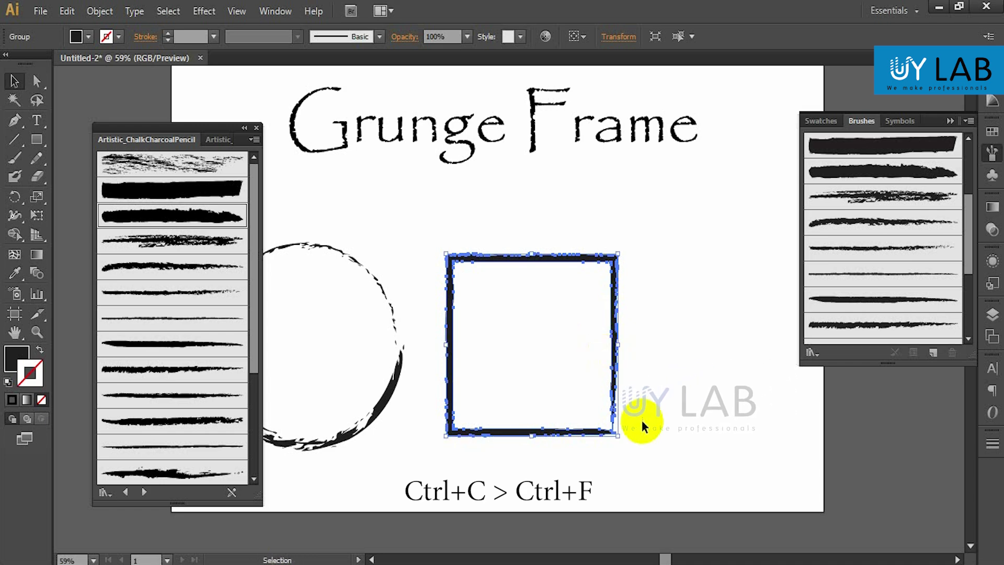
{"action": "left_click_drag", "start_coordinate": [618, 433], "coordinate": [616, 425]}
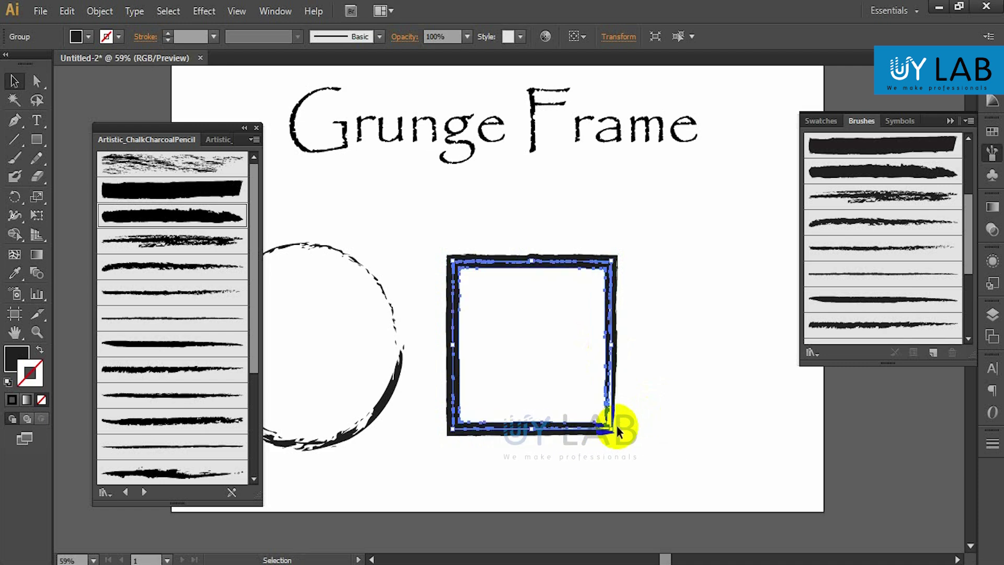
{"action": "left_click", "coordinate": [674, 396]}
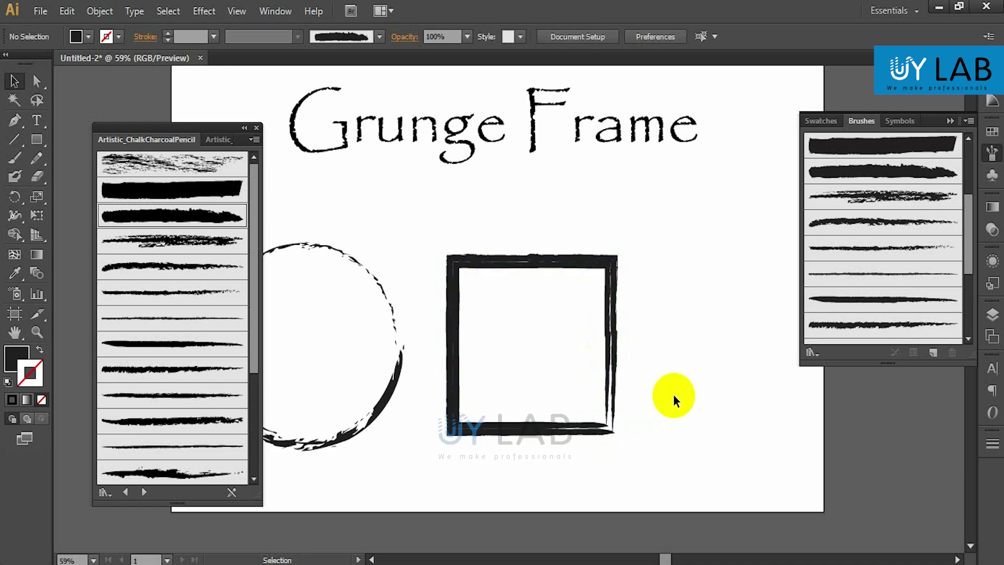
{"action": "left_click", "coordinate": [36, 141]}
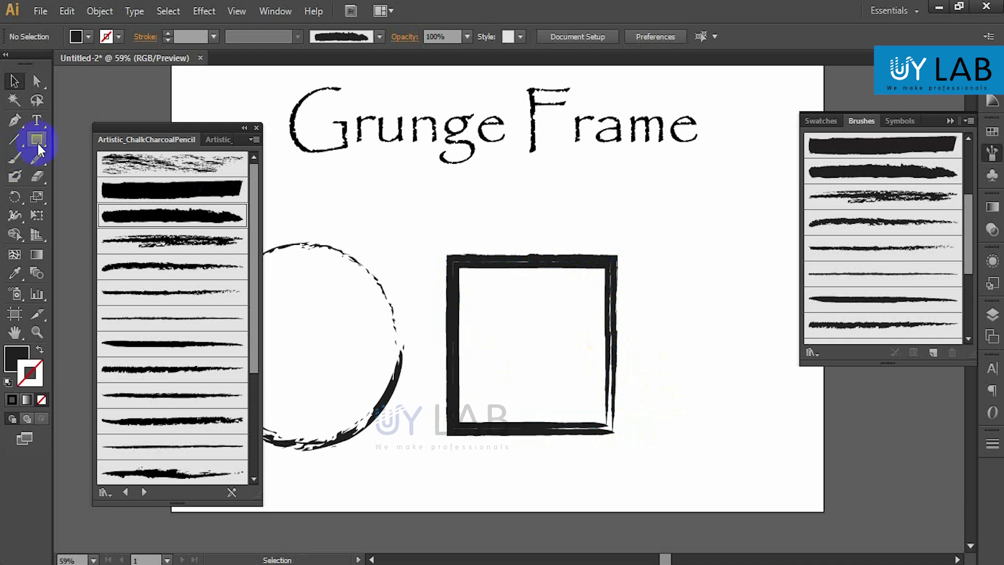
Step: Draw a filled rectangle inside the rough square frame
{"action": "left_click_drag", "start_coordinate": [38, 147], "coordinate": [104, 139]}
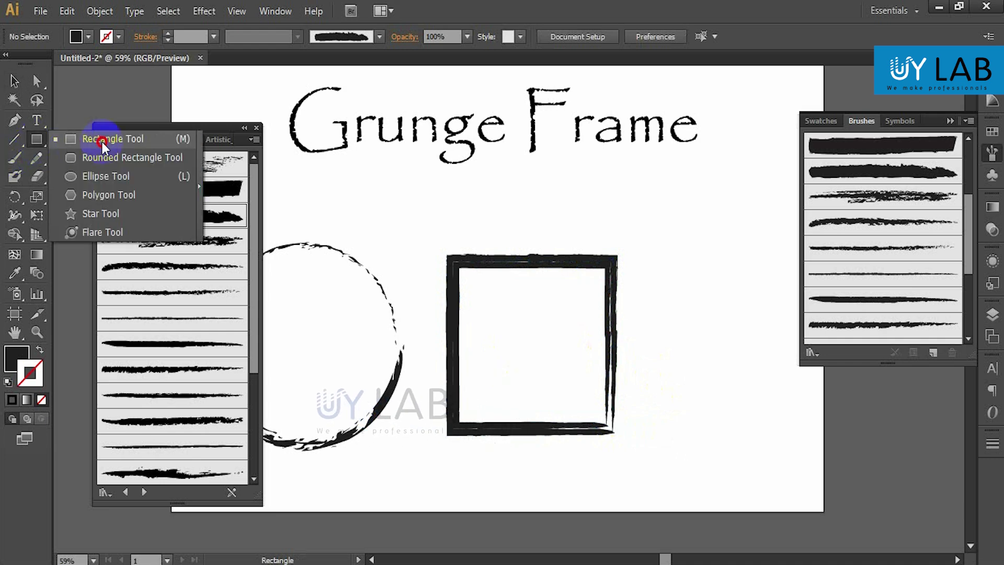
{"action": "left_click_drag", "start_coordinate": [459, 262], "coordinate": [574, 384]}
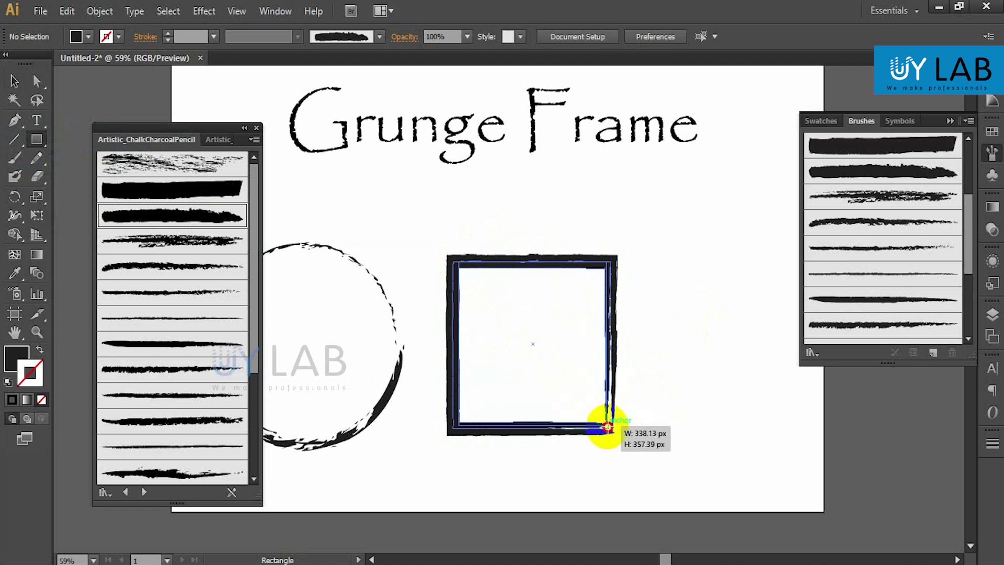
{"action": "left_click_drag", "start_coordinate": [573, 384], "coordinate": [608, 426]}
{"action": "key", "text": "v"}
{"action": "key", "text": "ctrl+shift+a"}
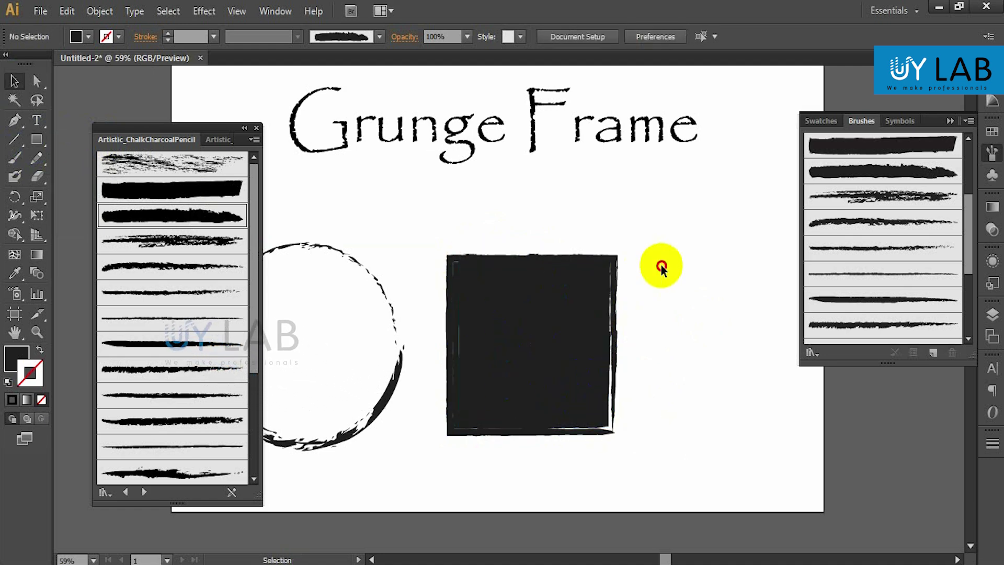
Step: Unite the frame and filled rectangle in Pathfinder and expand them into one path
{"action": "left_click_drag", "start_coordinate": [512, 288], "coordinate": [623, 465]}
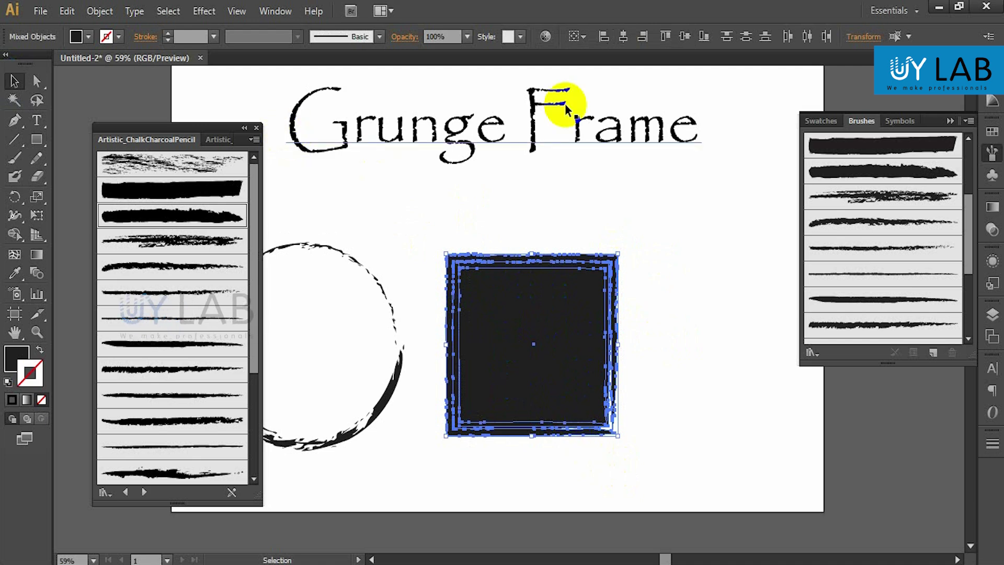
{"action": "left_click", "coordinate": [277, 12]}
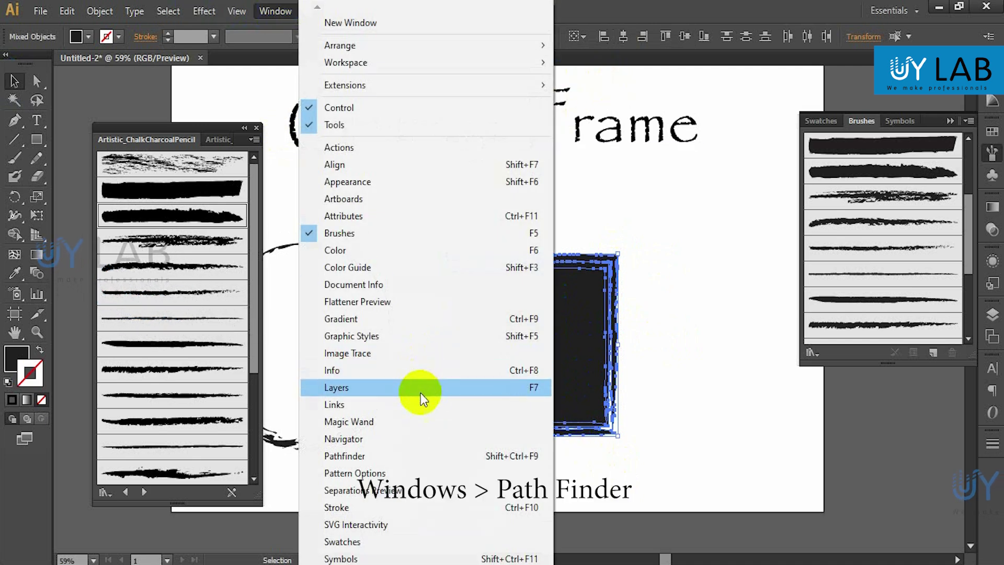
{"action": "left_click", "coordinate": [420, 455]}
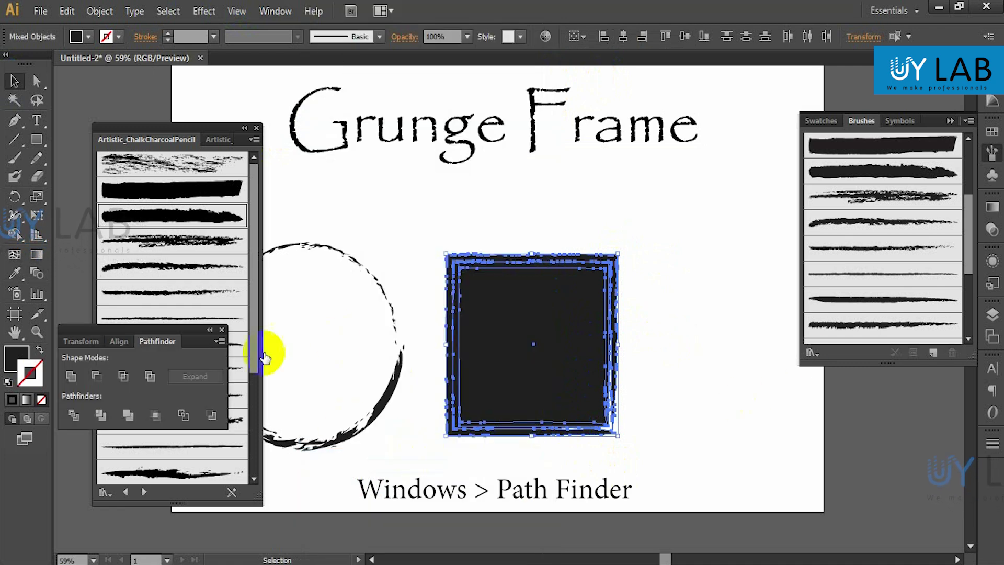
{"action": "left_click", "coordinate": [72, 382], "text": "alt"}
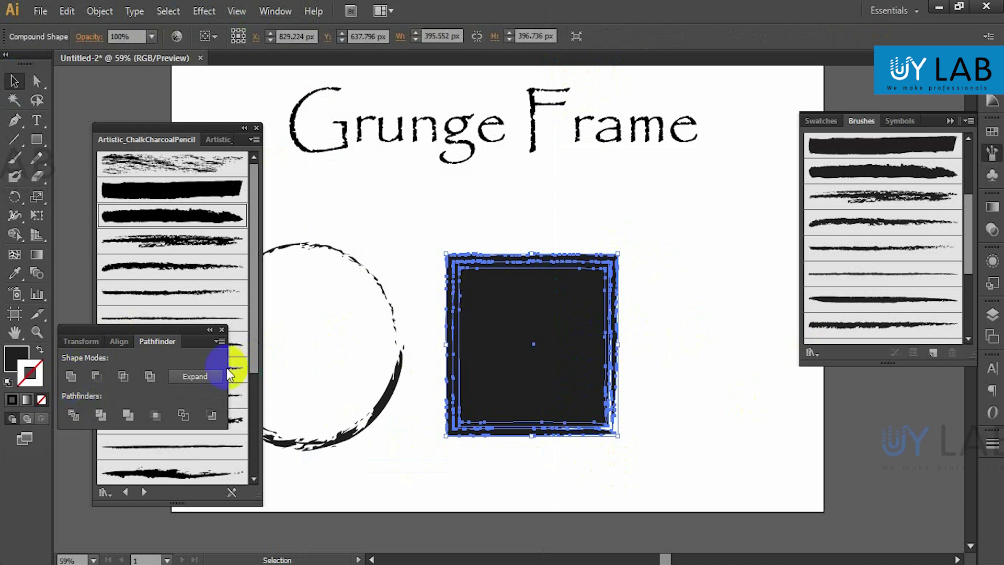
{"action": "left_click", "coordinate": [209, 377]}
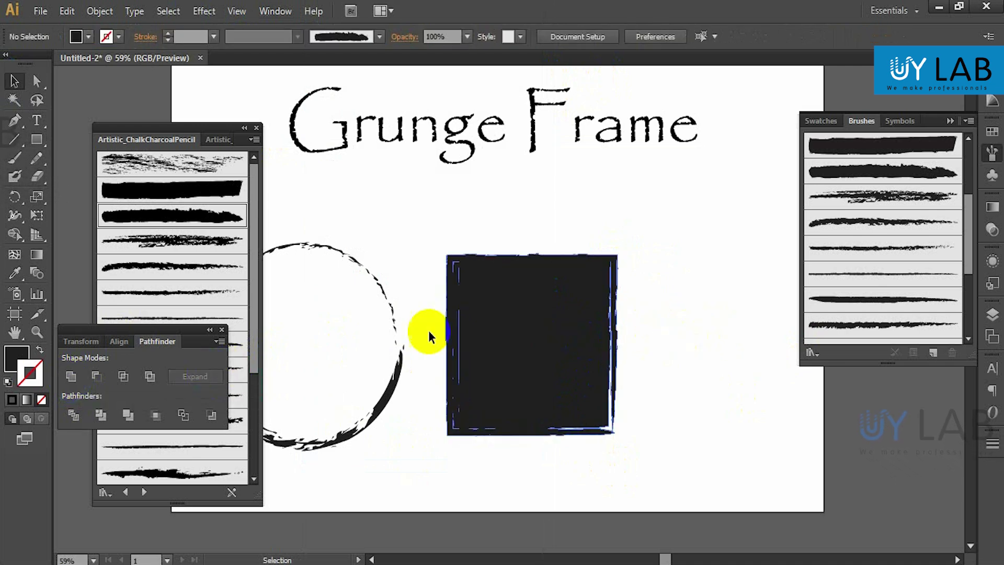
{"action": "left_click_drag", "start_coordinate": [156, 332], "coordinate": [868, 396]}
Step: Nudge the merged black square slightly left and down, then select the circle
{"action": "left_click_drag", "start_coordinate": [520, 314], "coordinate": [545, 334]}
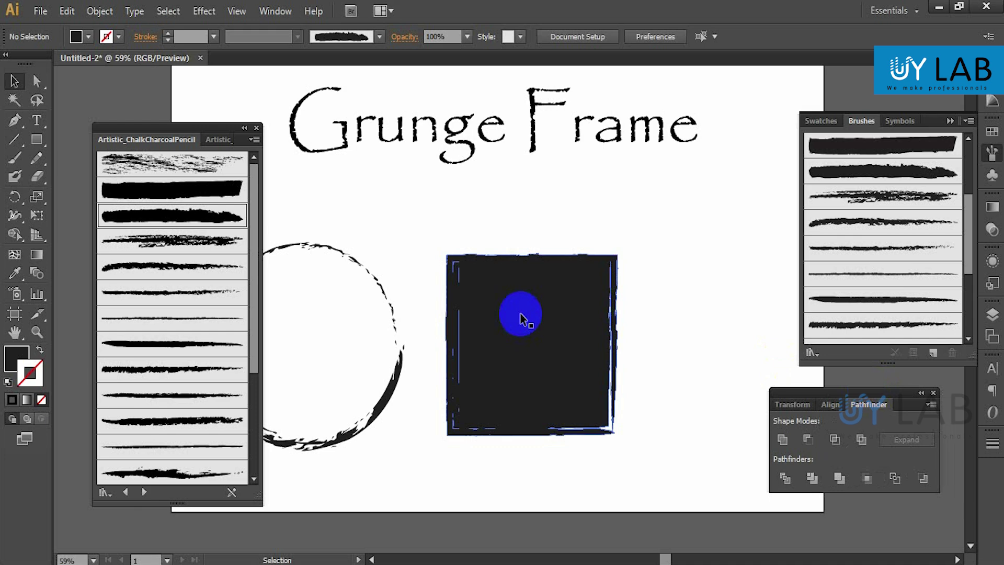
{"action": "left_click", "coordinate": [694, 339]}
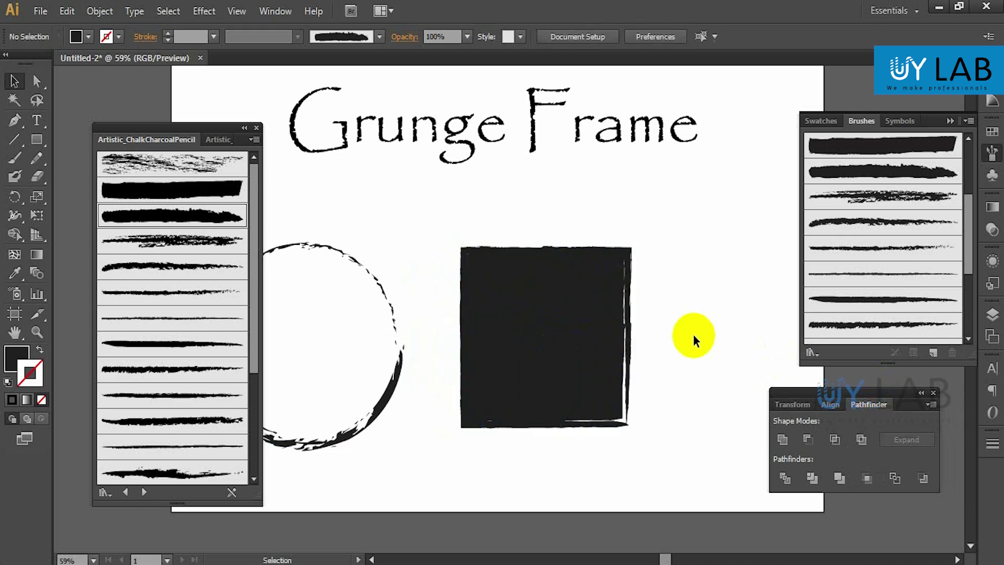
{"action": "left_click", "coordinate": [595, 326]}
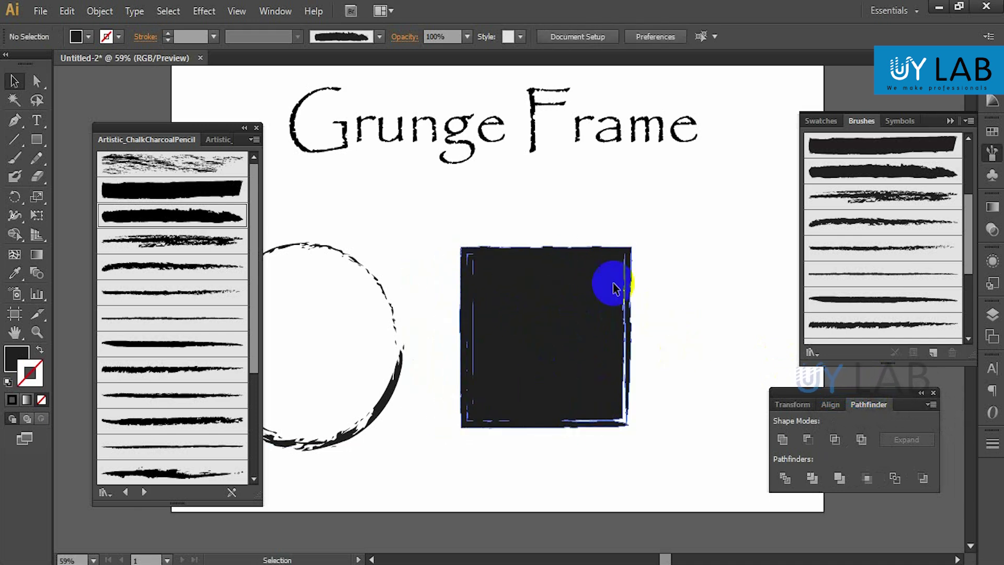
{"action": "left_click_drag", "start_coordinate": [413, 242], "coordinate": [503, 233]}
{"action": "left_click_drag", "start_coordinate": [597, 298], "coordinate": [635, 293]}
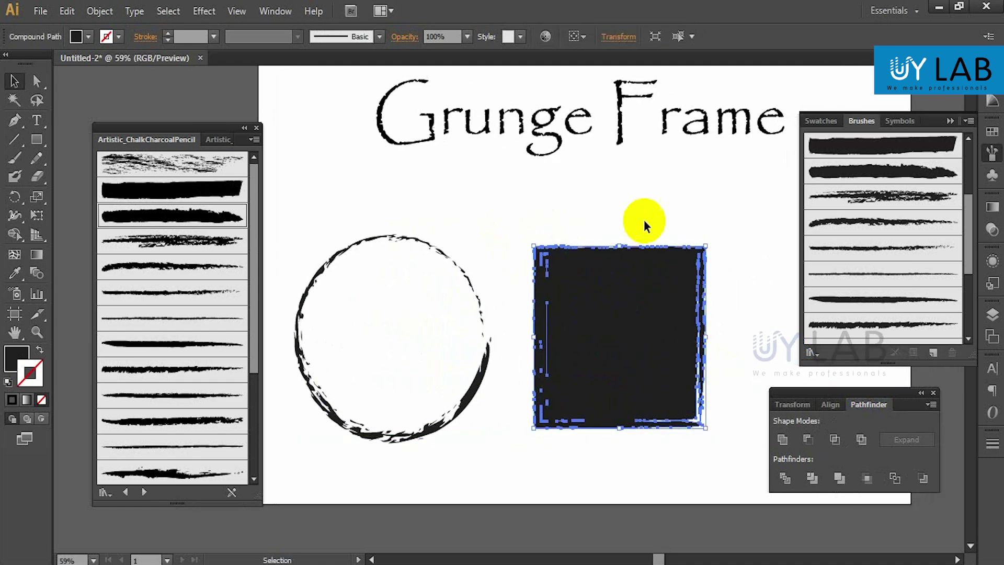
{"action": "left_click", "coordinate": [455, 280]}
{"action": "left_click", "coordinate": [653, 291]}
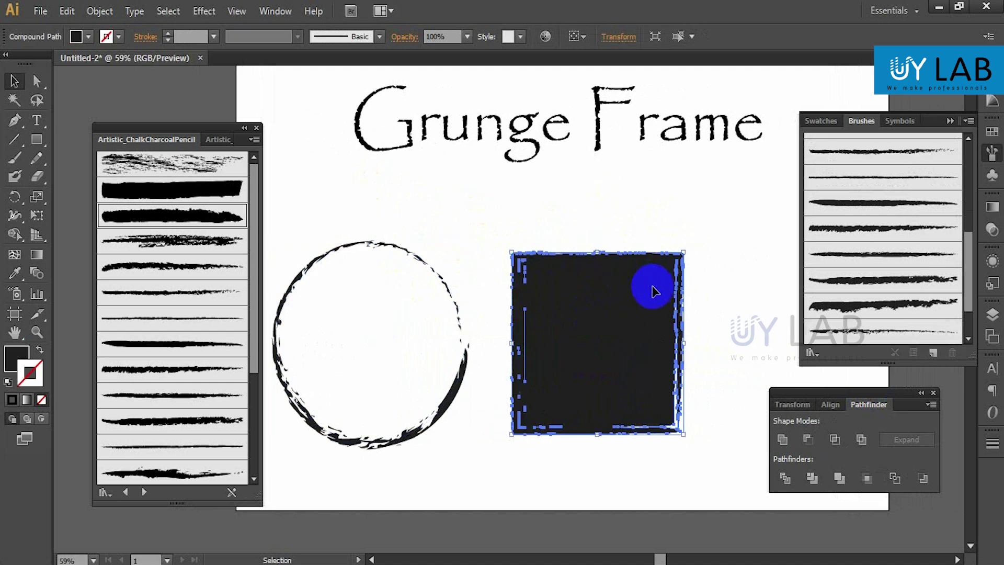
{"action": "left_click", "coordinate": [605, 190]}
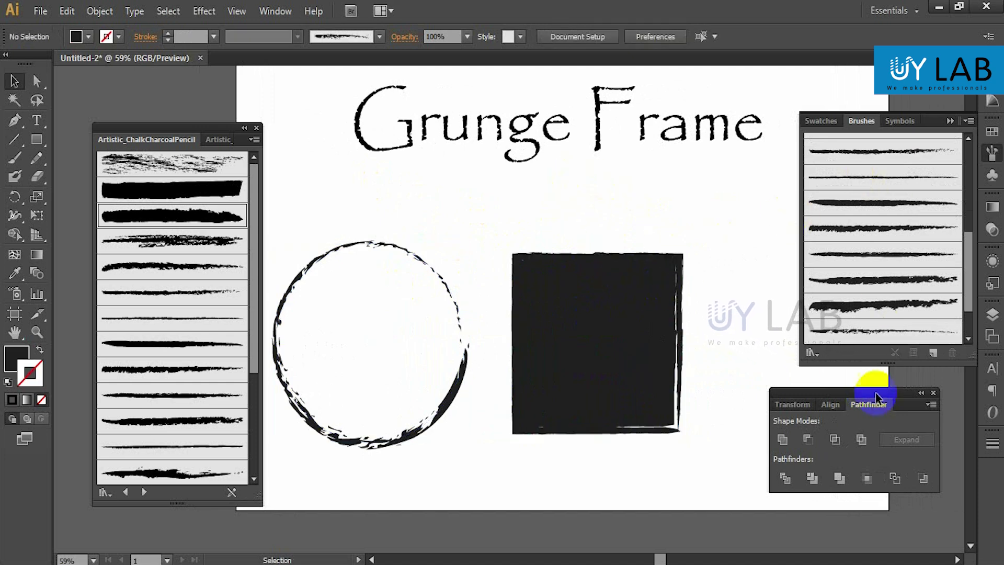
{"action": "left_click", "coordinate": [454, 283]}
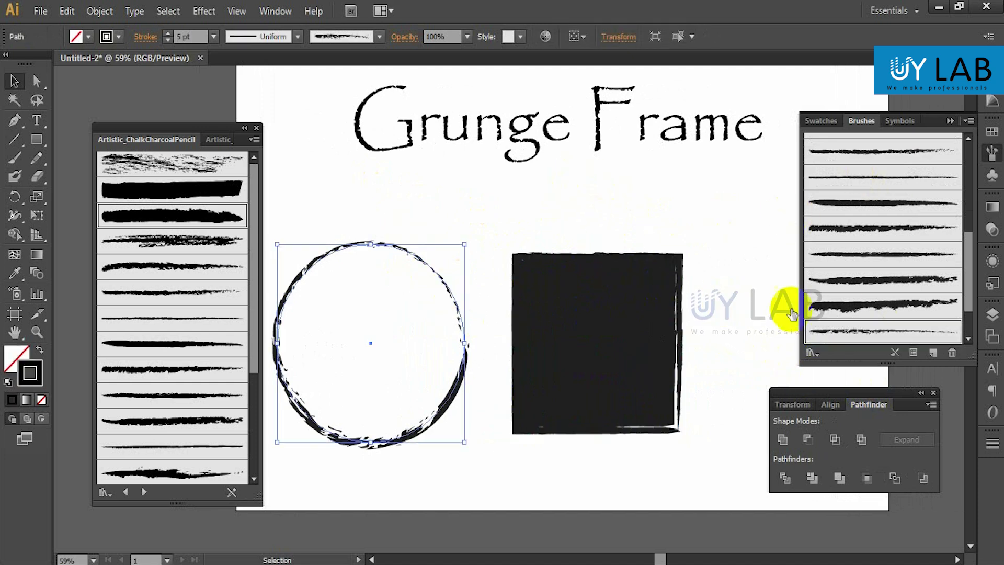
Step: Load the Artistic_Ink library and try dotted and splattered ink brushes on the circle
{"action": "left_click", "coordinate": [816, 351]}
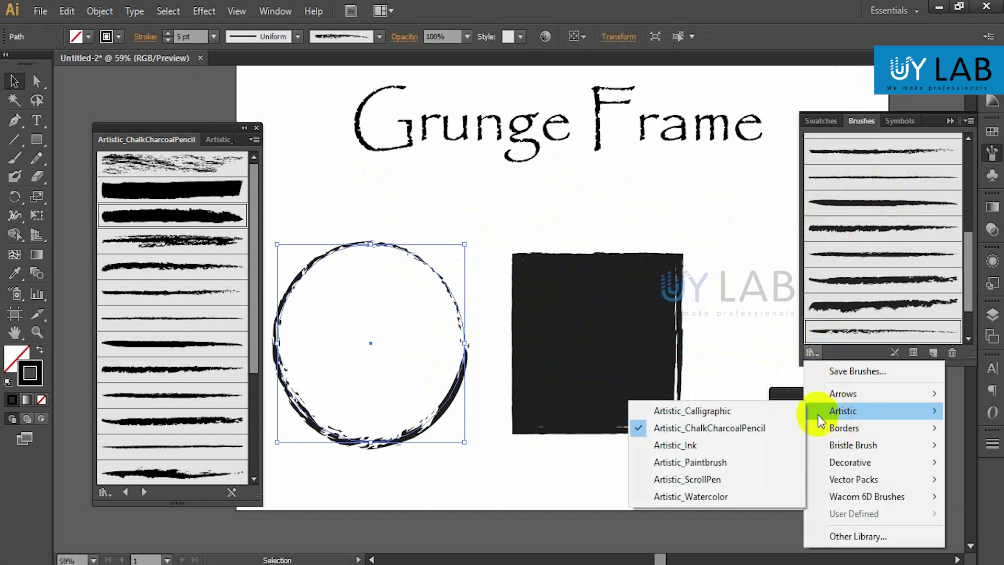
{"action": "left_click", "coordinate": [704, 448]}
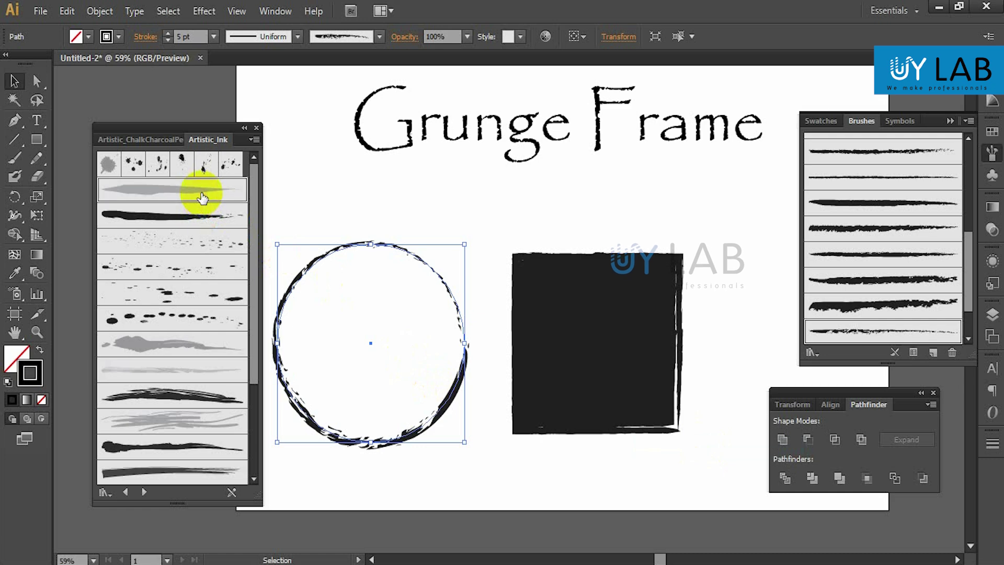
{"action": "left_click", "coordinate": [189, 222]}
{"action": "left_click", "coordinate": [187, 268]}
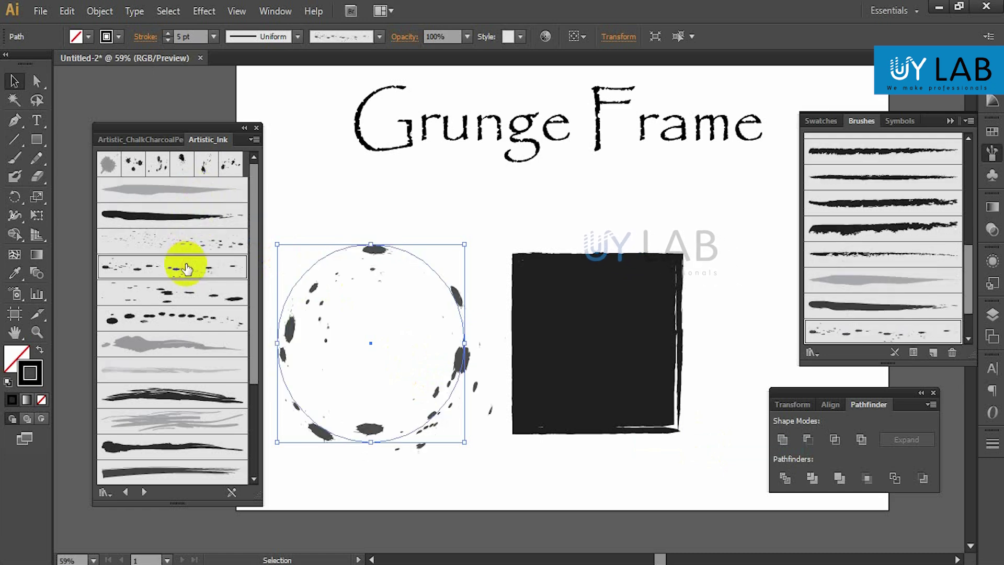
{"action": "left_click", "coordinate": [184, 297]}
{"action": "left_click", "coordinate": [186, 324]}
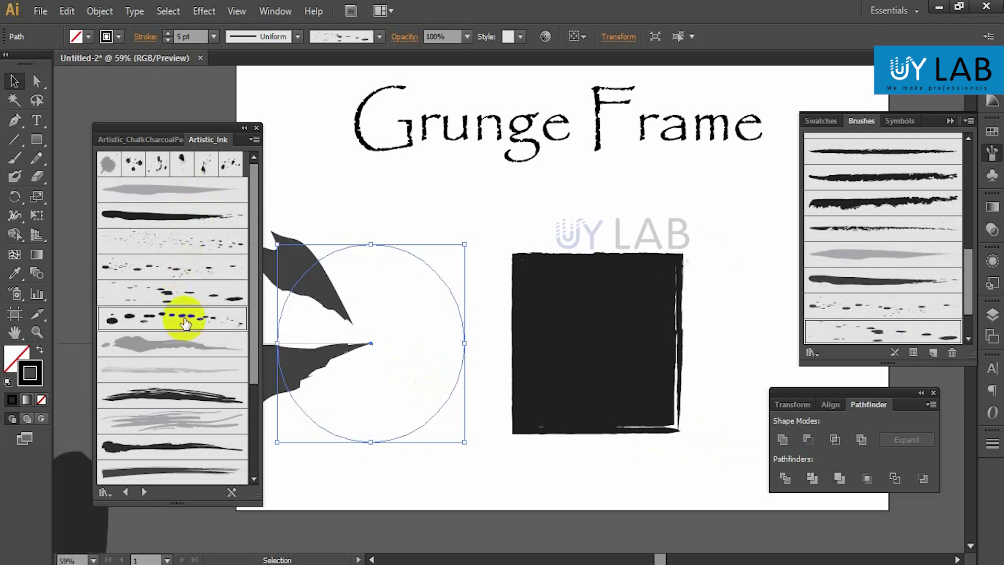
Step: Try dry-ink and Marker brushes, ending on a thick solid black tapered stroke
{"action": "left_click", "coordinate": [188, 343]}
{"action": "left_click", "coordinate": [189, 372]}
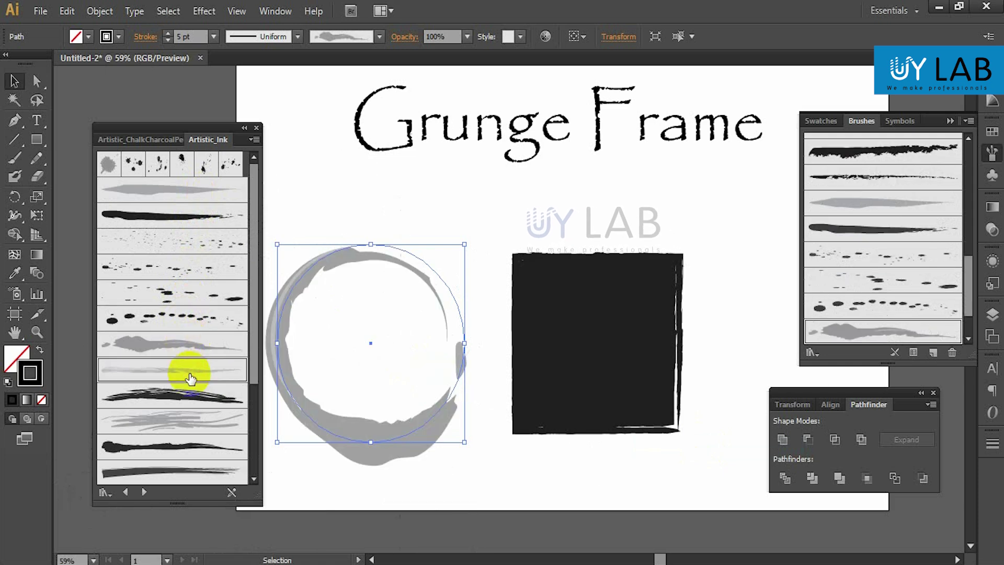
{"action": "left_click", "coordinate": [192, 398]}
{"action": "left_click", "coordinate": [199, 433]}
{"action": "left_click", "coordinate": [195, 450]}
{"action": "left_click", "coordinate": [198, 468]}
{"action": "scroll", "coordinate": [196, 460], "scroll_direction": "down", "scroll_amount": 3}
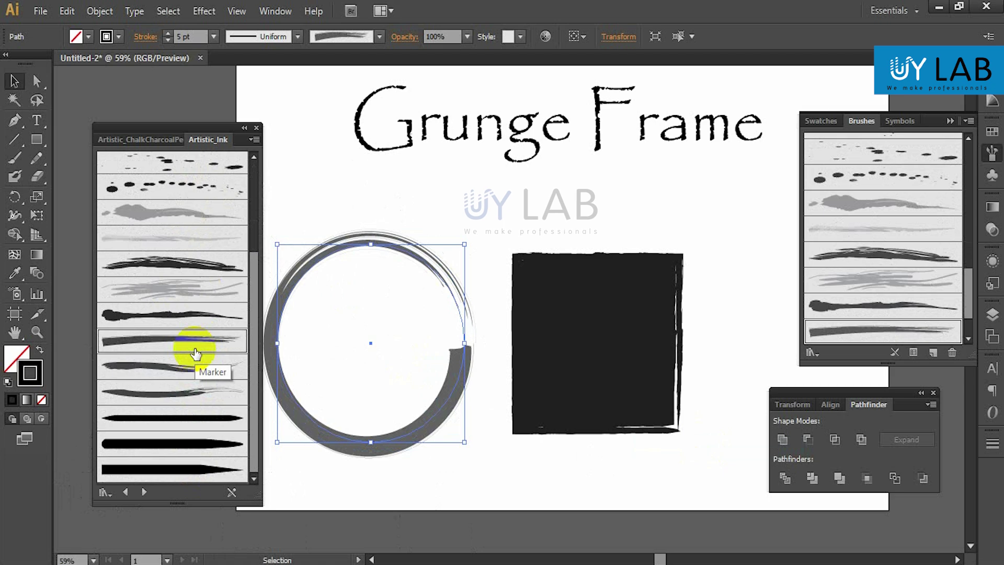
{"action": "left_click", "coordinate": [195, 413]}
{"action": "scroll", "coordinate": [209, 332], "scroll_direction": "up", "scroll_amount": 3}
{"action": "scroll", "coordinate": [214, 334], "scroll_direction": "up", "scroll_amount": 2}
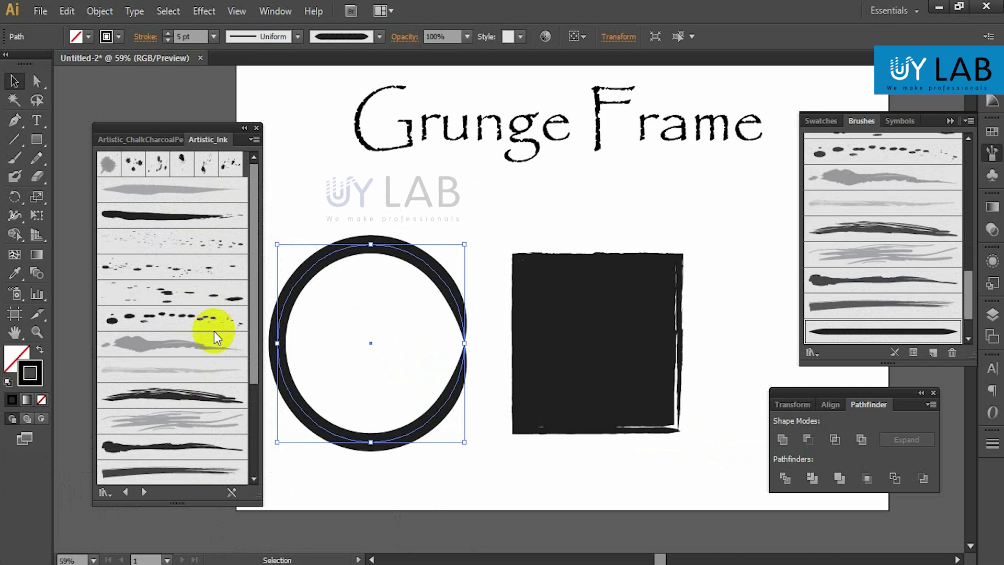
Step: Load the Arrows_Standard brush library and try several arrow brushes on the circle's stroke
{"action": "left_click", "coordinate": [812, 352]}
{"action": "mouse_move", "coordinate": [843, 394]}
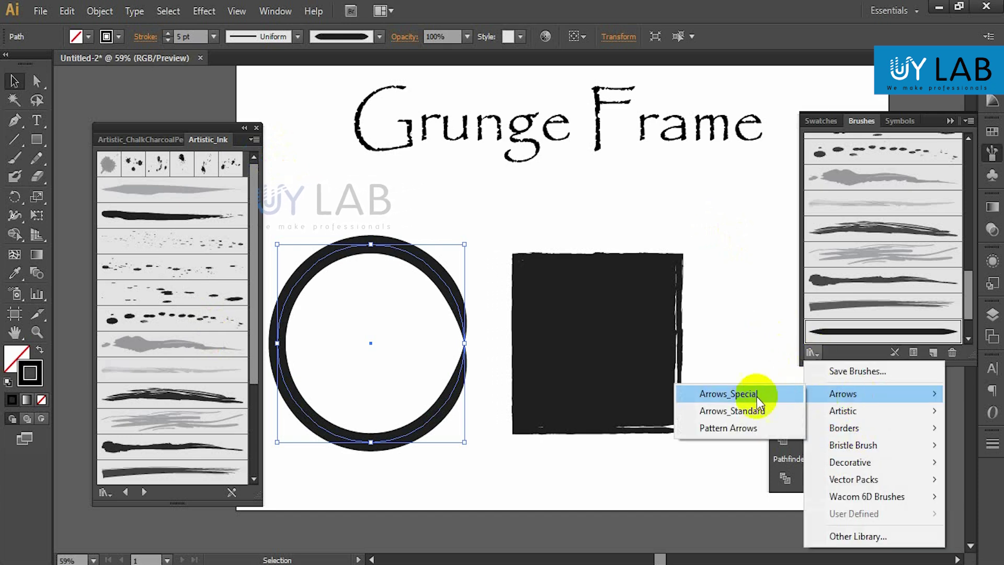
{"action": "left_click", "coordinate": [727, 410]}
{"action": "left_click", "coordinate": [196, 217]}
{"action": "left_click", "coordinate": [194, 292]}
{"action": "left_click", "coordinate": [194, 318]}
{"action": "left_click", "coordinate": [196, 344]}
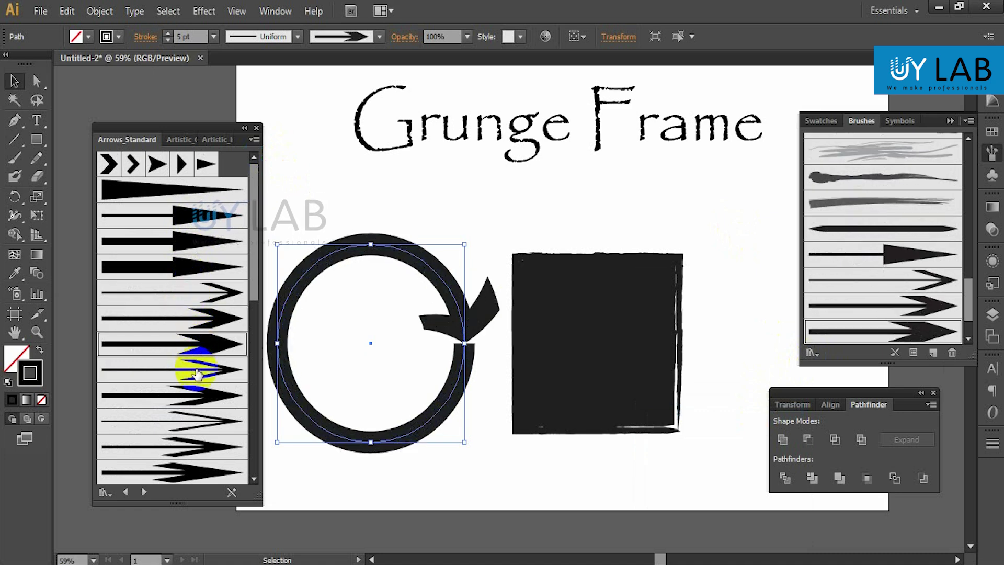
{"action": "left_click", "coordinate": [193, 369]}
Step: Compare thicker and thinner arrow brushes, settling on a large-arrowhead stroke for the circle
{"action": "scroll", "coordinate": [204, 355], "scroll_direction": "down", "scroll_amount": 5}
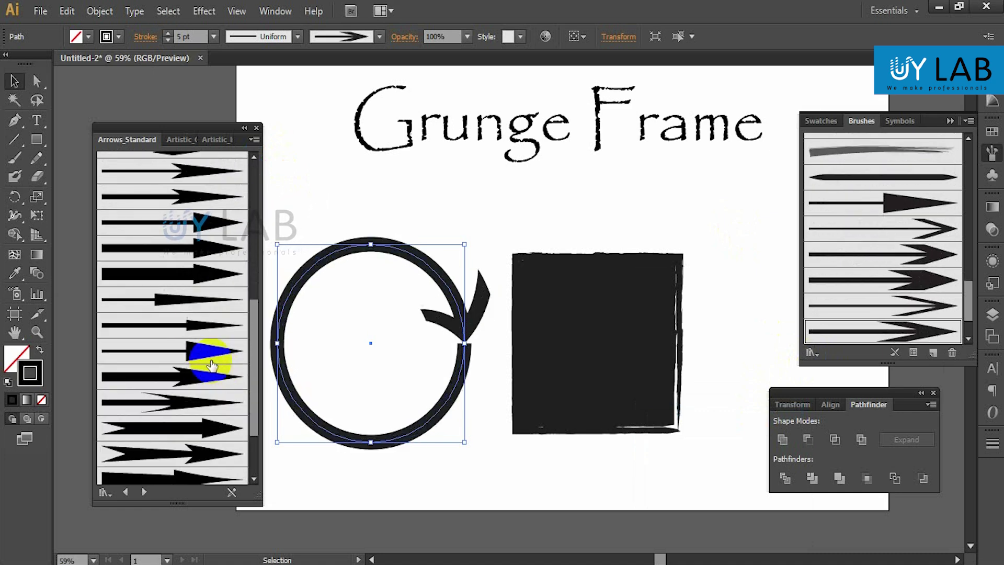
{"action": "left_click", "coordinate": [199, 248]}
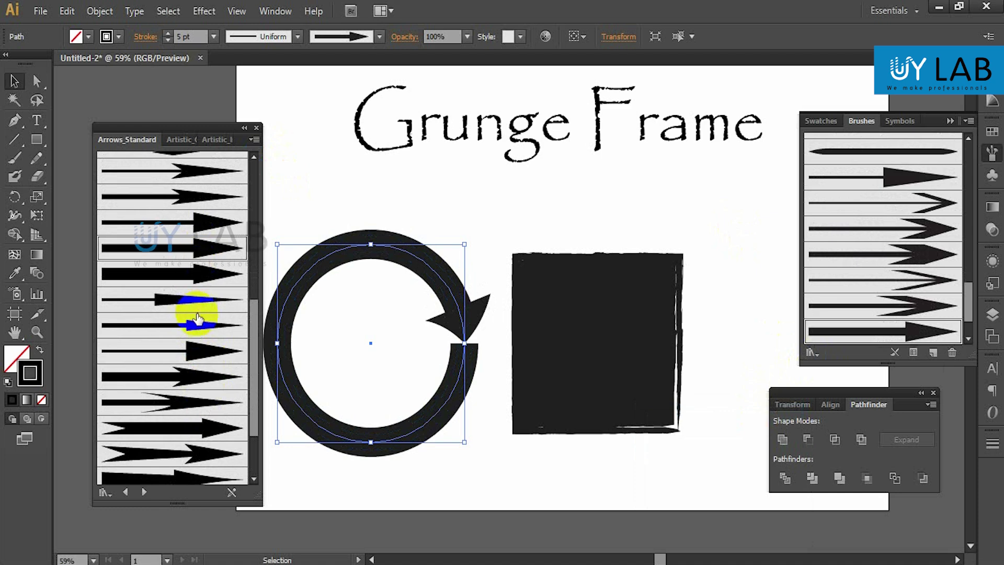
{"action": "left_click", "coordinate": [197, 315]}
{"action": "left_click", "coordinate": [200, 360]}
{"action": "left_click", "coordinate": [199, 332]}
{"action": "scroll", "coordinate": [199, 335], "scroll_direction": "up", "scroll_amount": 3}
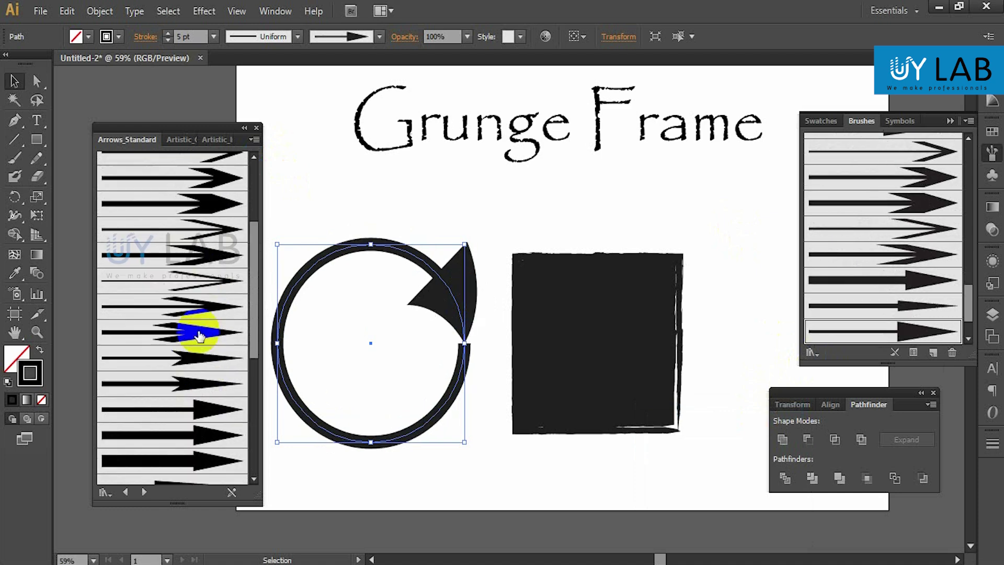
{"action": "scroll", "coordinate": [200, 337], "scroll_direction": "up", "scroll_amount": 2}
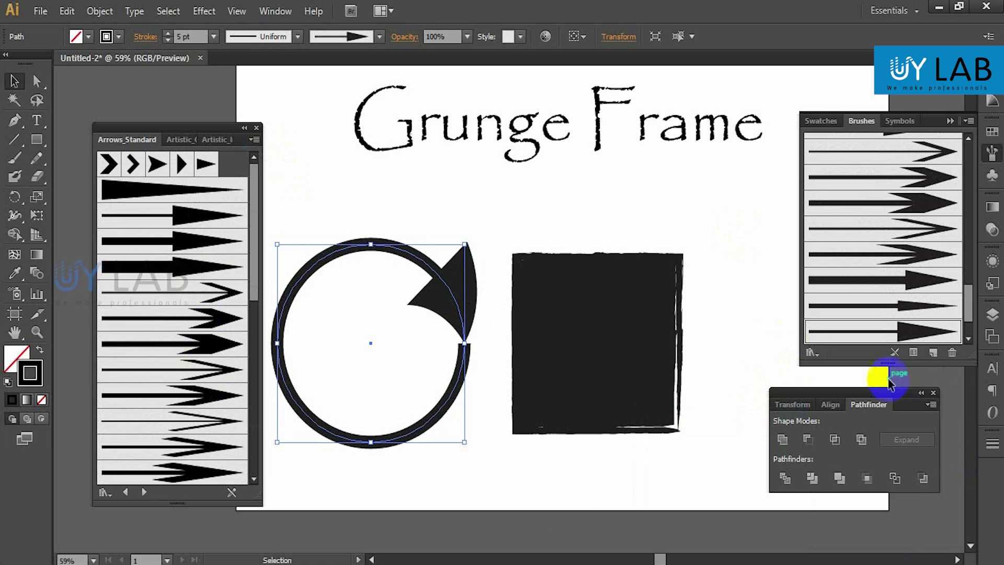
{"action": "left_click", "coordinate": [814, 354]}
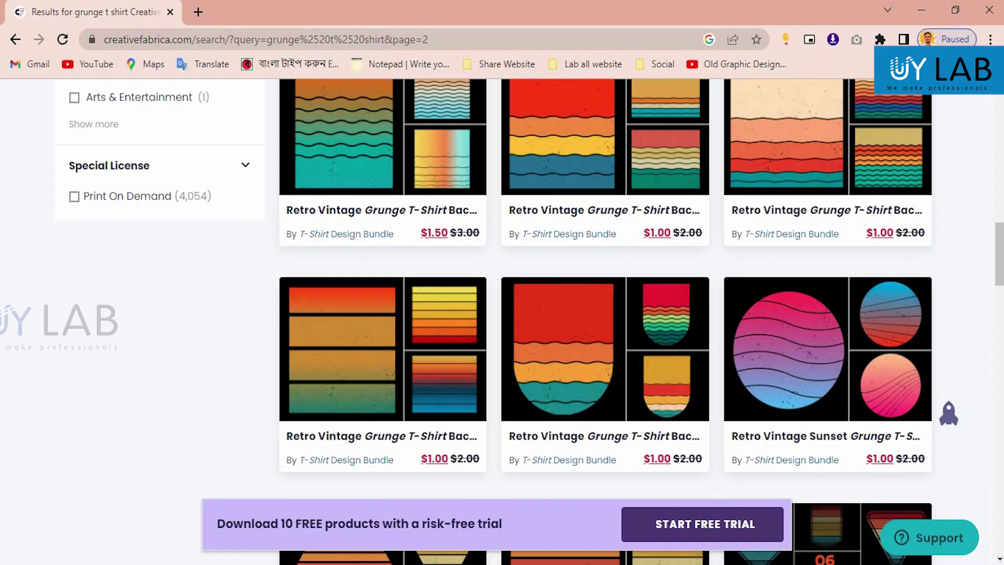
{"action": "scroll", "coordinate": [378, 223], "scroll_direction": "up", "scroll_amount": 5}
{"action": "scroll", "coordinate": [378, 223], "scroll_direction": "up", "scroll_amount": 5}
{"action": "scroll", "coordinate": [379, 222], "scroll_direction": "down", "scroll_amount": 4}
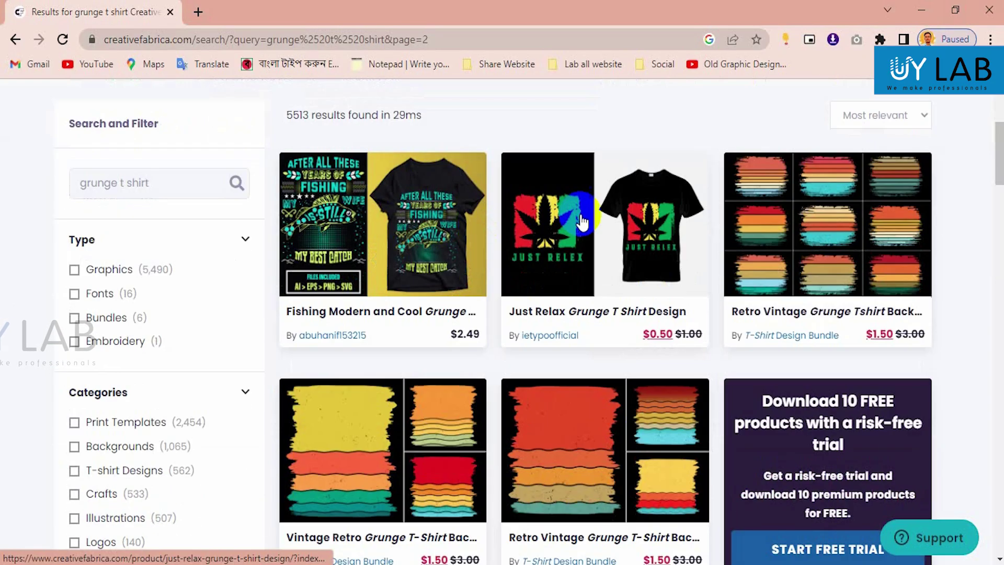
{"action": "scroll", "coordinate": [430, 176], "scroll_direction": "down", "scroll_amount": 1}
{"action": "scroll", "coordinate": [660, 188], "scroll_direction": "down", "scroll_amount": 4}
{"action": "scroll", "coordinate": [636, 201], "scroll_direction": "down", "scroll_amount": 1}
{"action": "scroll", "coordinate": [602, 206], "scroll_direction": "down", "scroll_amount": 3}
{"action": "scroll", "coordinate": [601, 218], "scroll_direction": "down", "scroll_amount": 2}
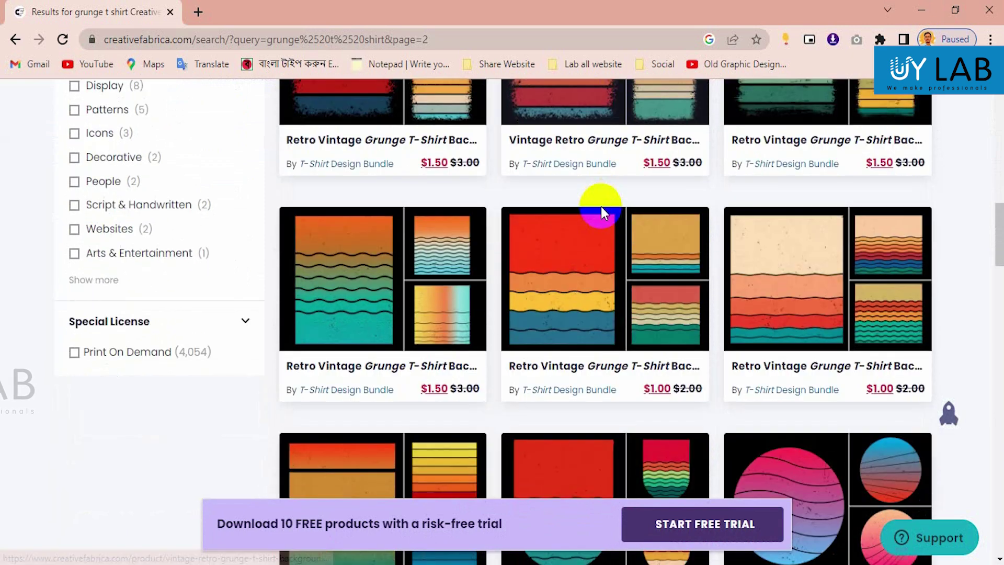
{"action": "scroll", "coordinate": [600, 206], "scroll_direction": "down", "scroll_amount": 1}
{"action": "scroll", "coordinate": [465, 242], "scroll_direction": "down", "scroll_amount": 2}
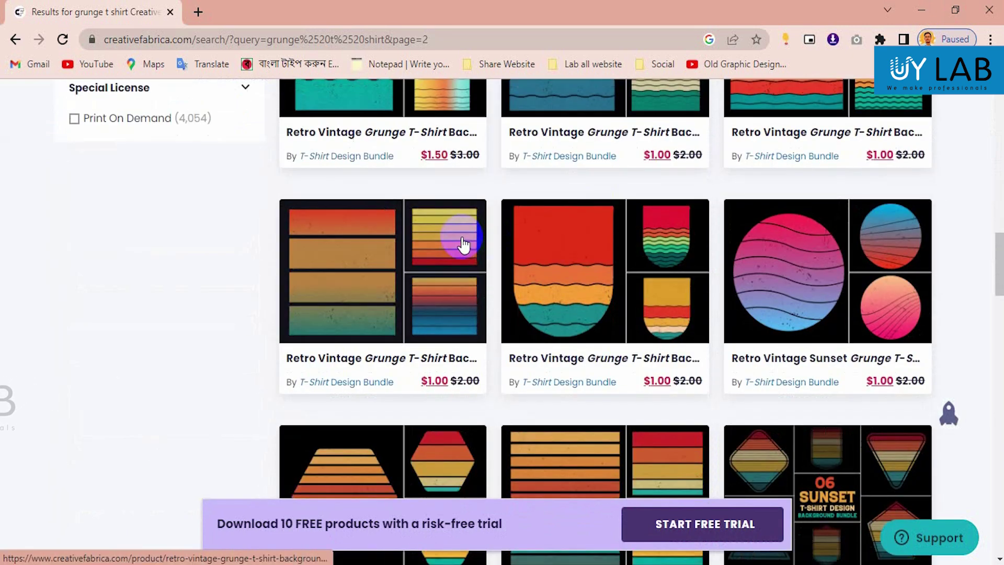